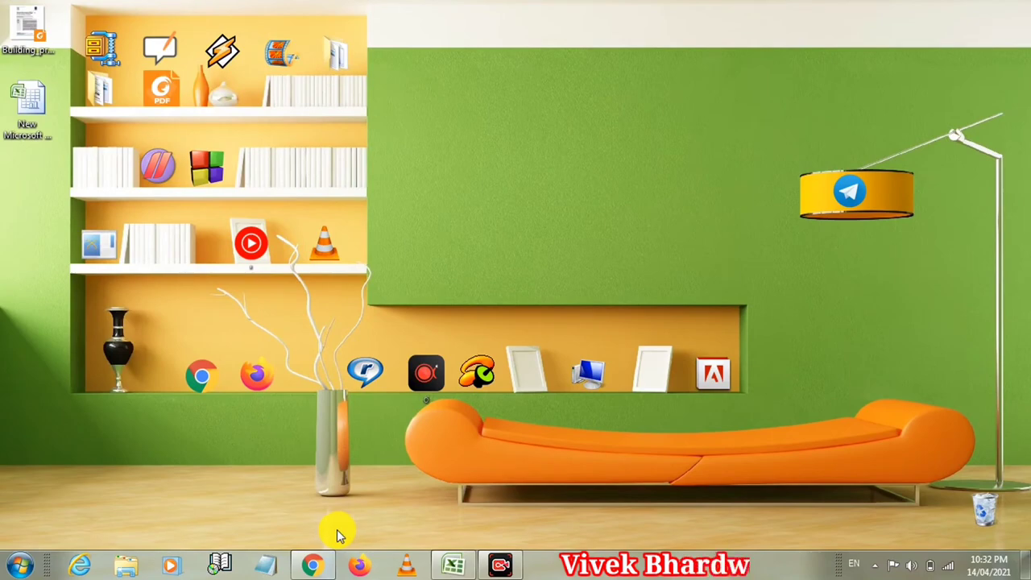
Step: Bring the Excel workbook back on screen from behind the browser
{"action": "left_click", "coordinate": [322, 564]}
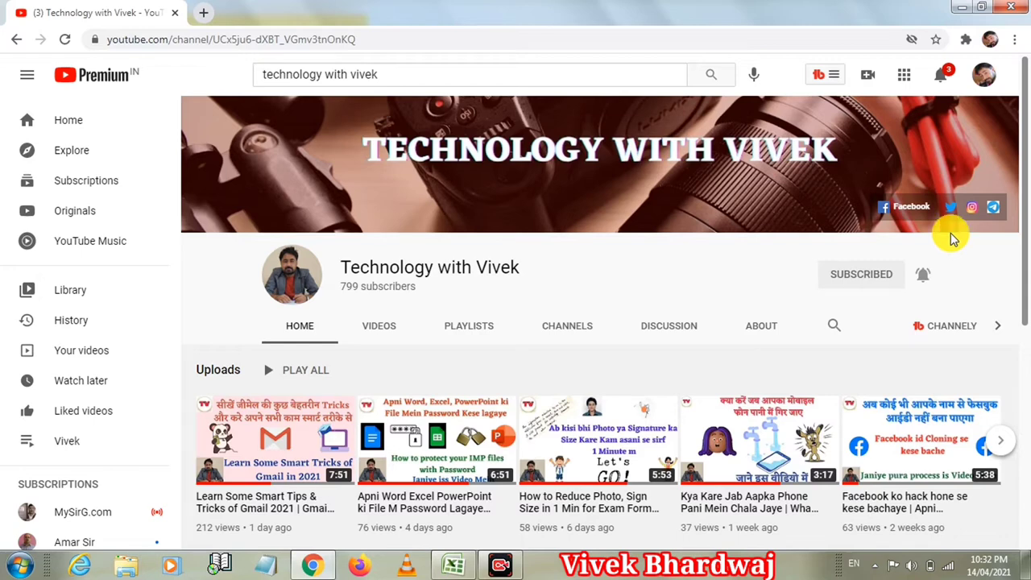
{"action": "left_click", "coordinate": [955, 10]}
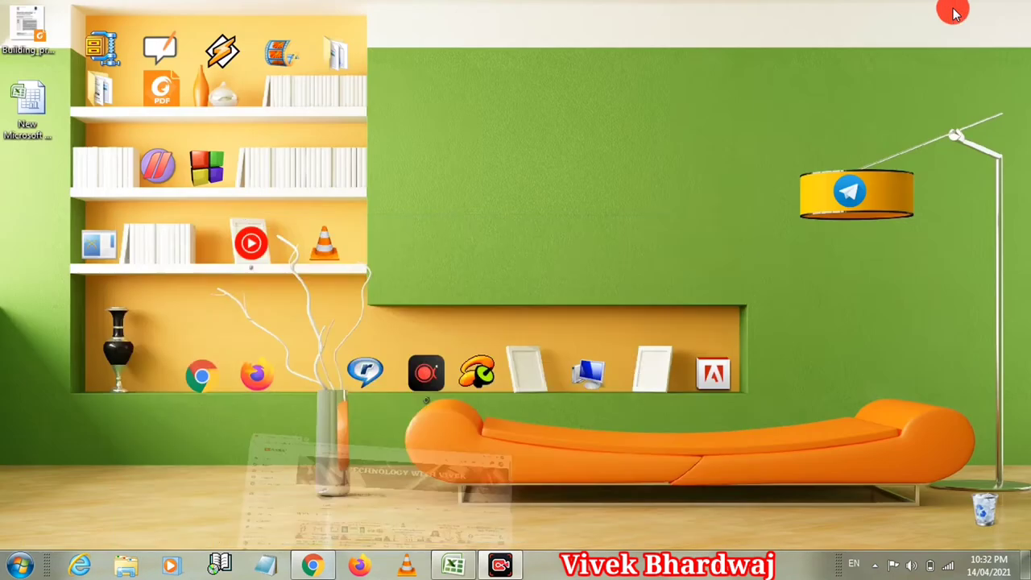
{"action": "left_click", "coordinate": [449, 568]}
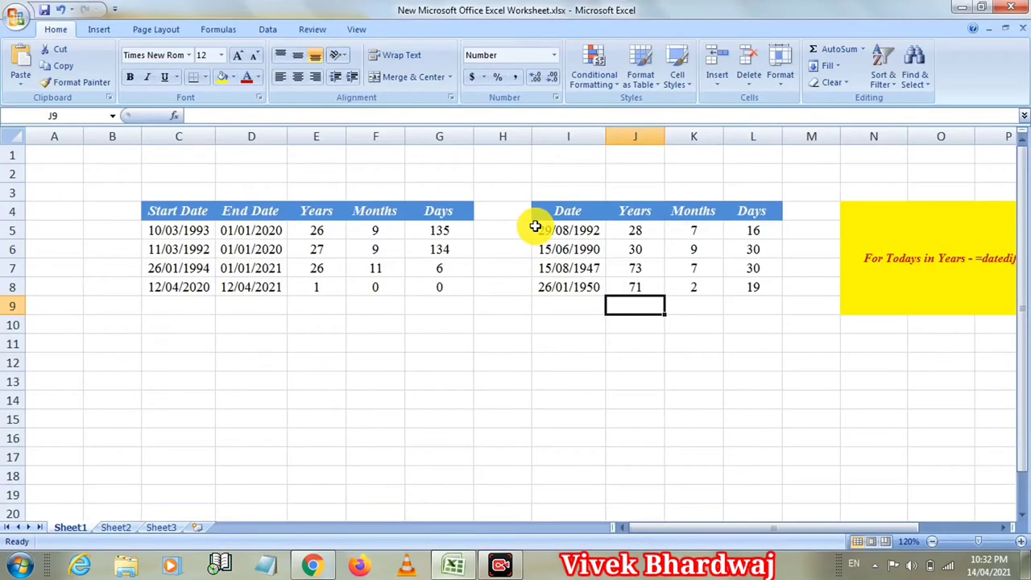
Step: Review the Start/End Date headers and row 5's dates and DATEDIF years, months, days formulas
{"action": "left_click", "coordinate": [504, 214]}
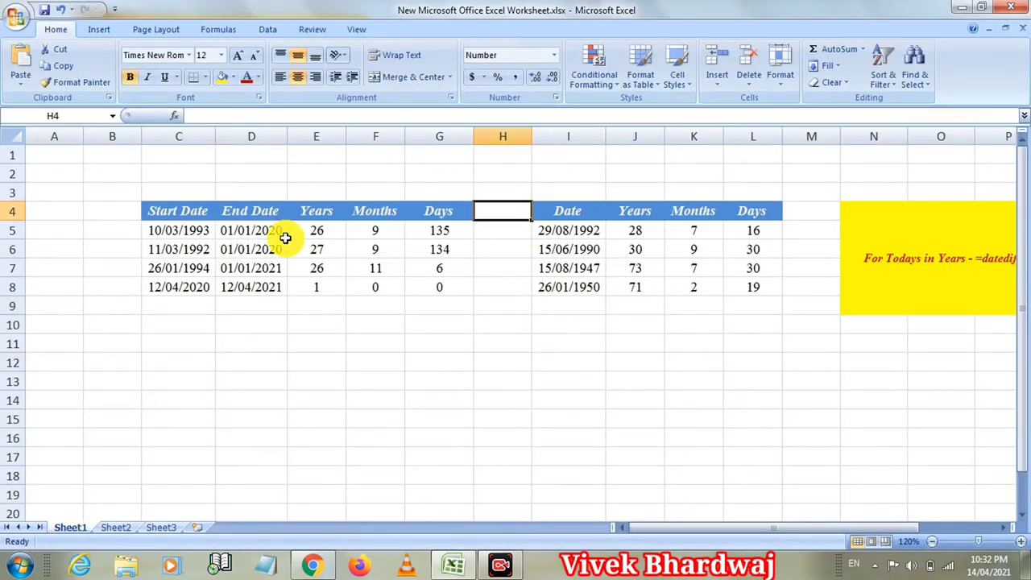
{"action": "left_click_drag", "start_coordinate": [190, 210], "coordinate": [194, 210]}
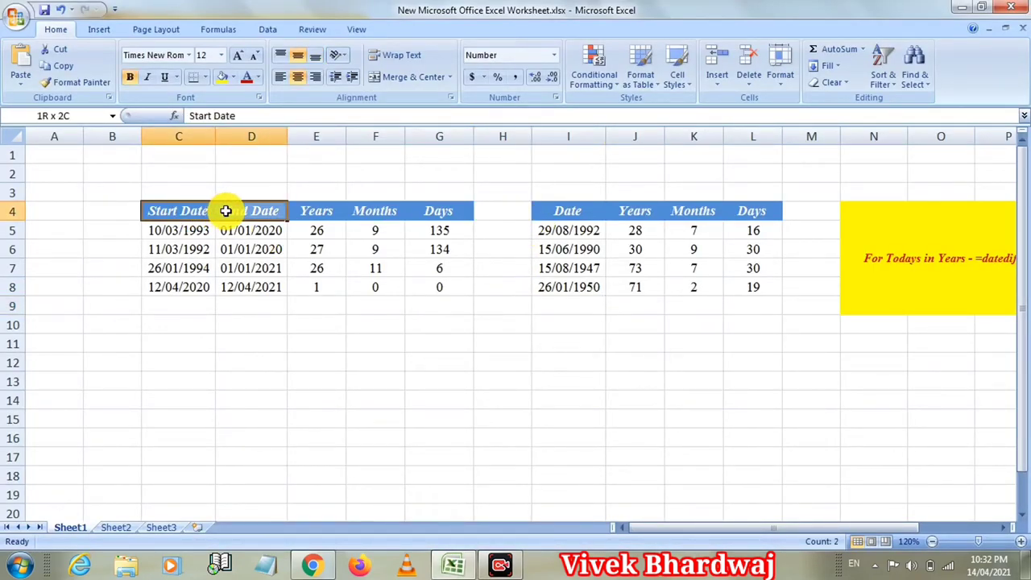
{"action": "left_click", "coordinate": [249, 212]}
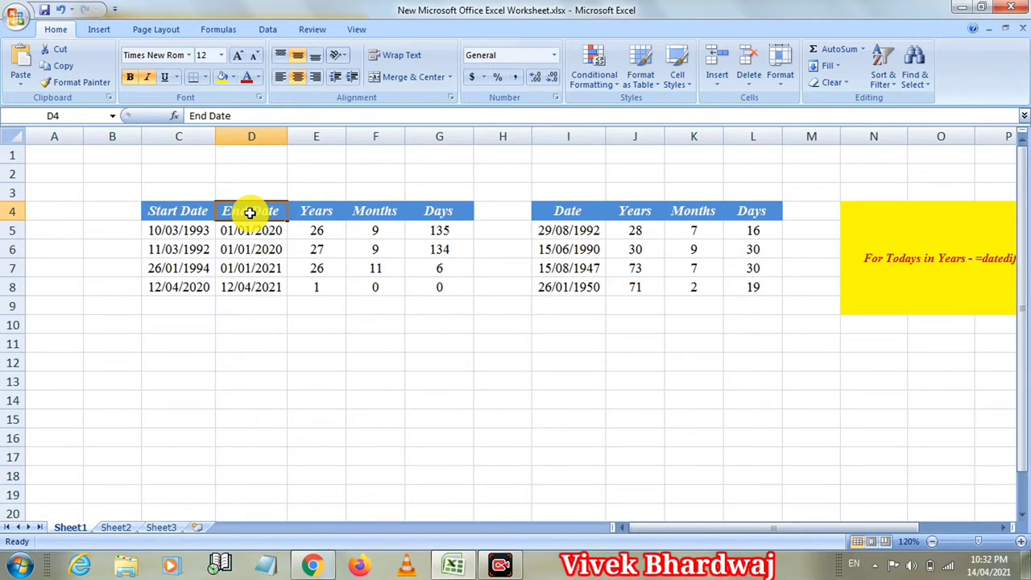
{"action": "left_click", "coordinate": [191, 231]}
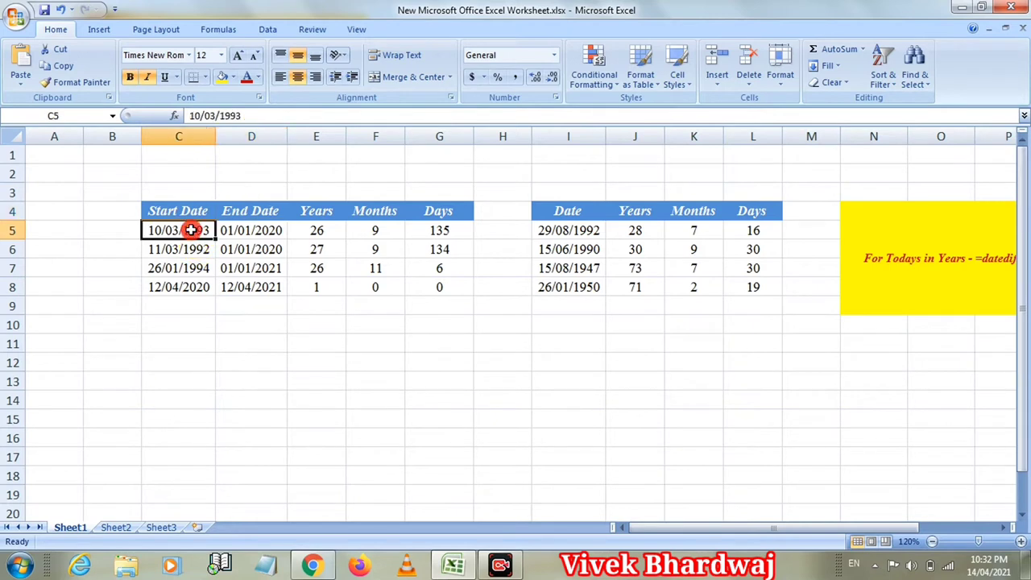
{"action": "left_click", "coordinate": [241, 230]}
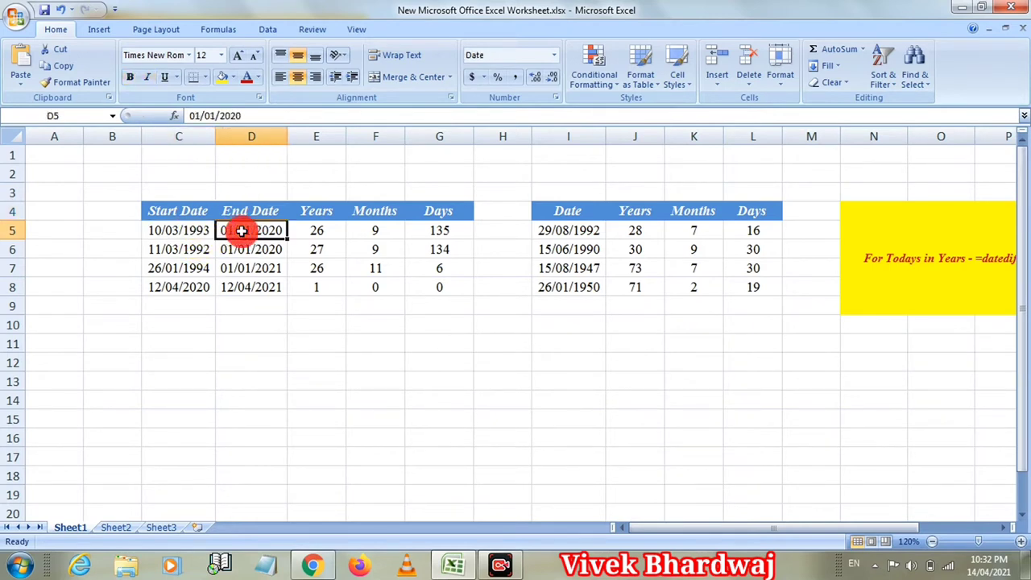
{"action": "left_click", "coordinate": [321, 230]}
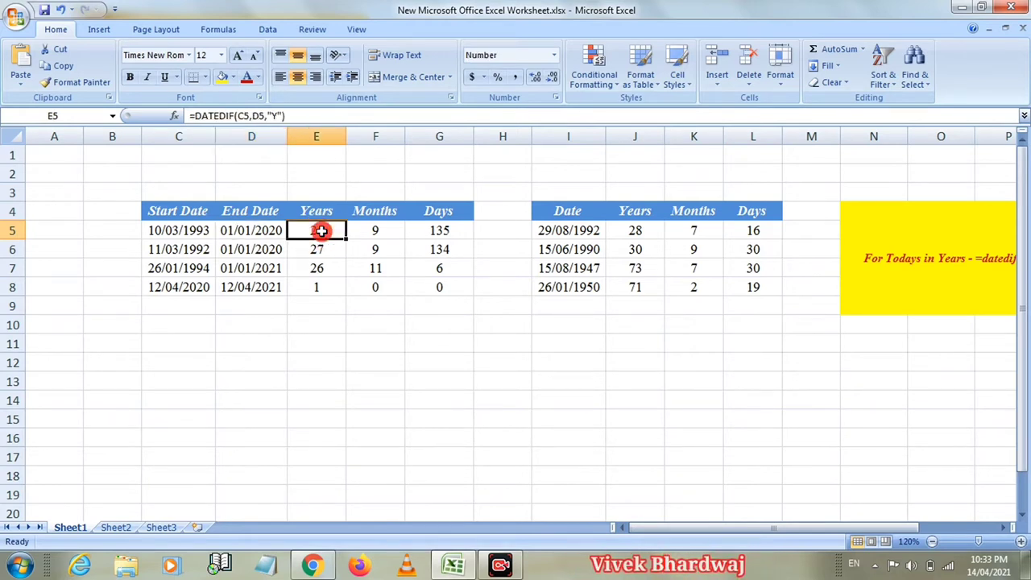
{"action": "left_click", "coordinate": [370, 231]}
{"action": "left_click", "coordinate": [444, 231]}
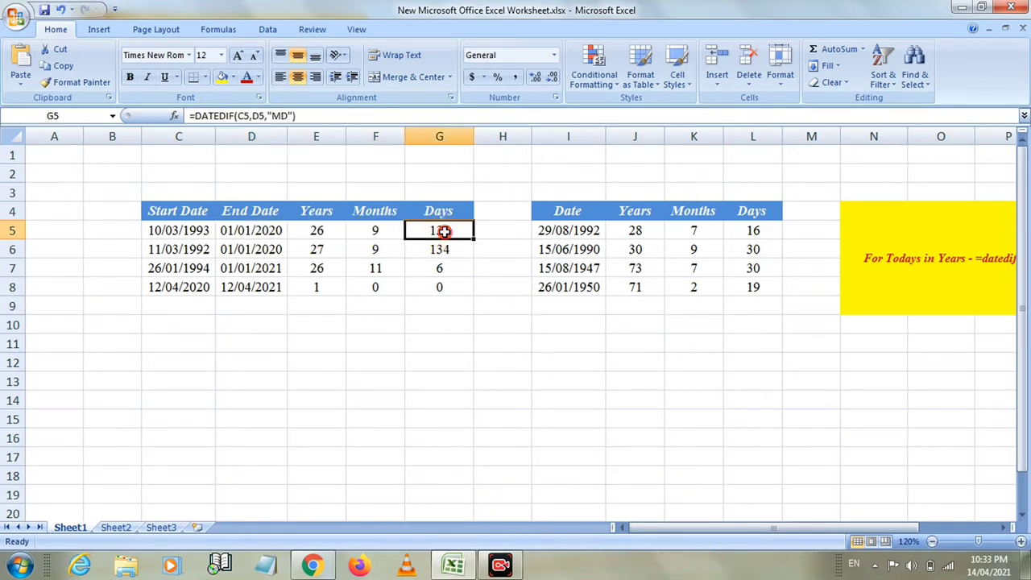
{"action": "left_click", "coordinate": [568, 230]}
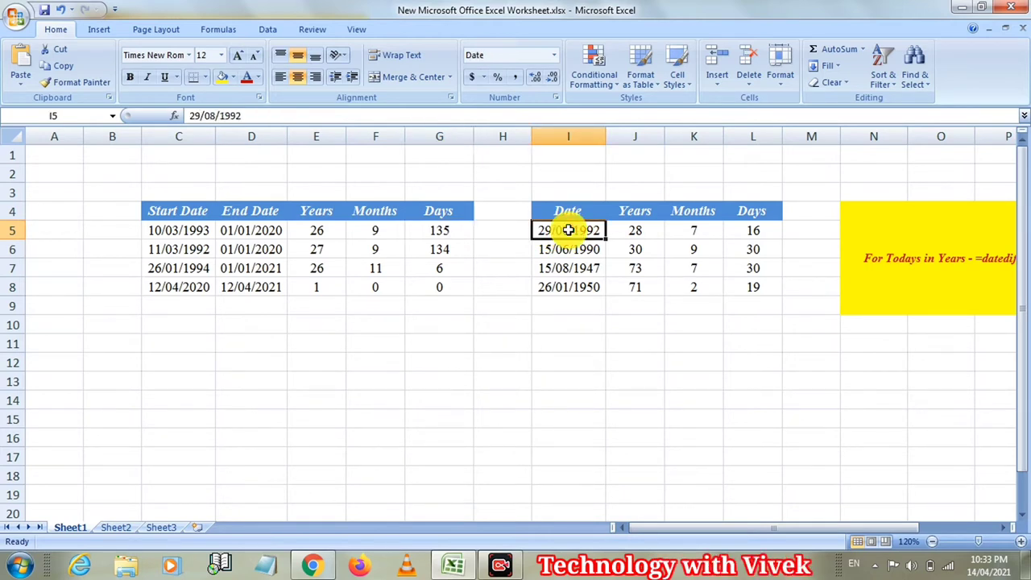
{"action": "left_click", "coordinate": [637, 233]}
{"action": "left_click", "coordinate": [684, 231]}
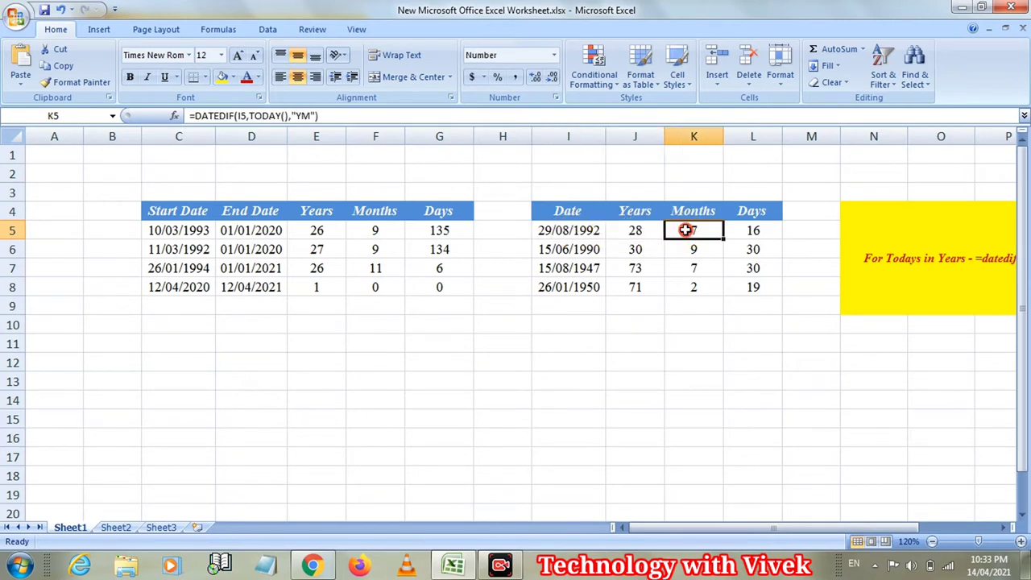
{"action": "left_click", "coordinate": [737, 229]}
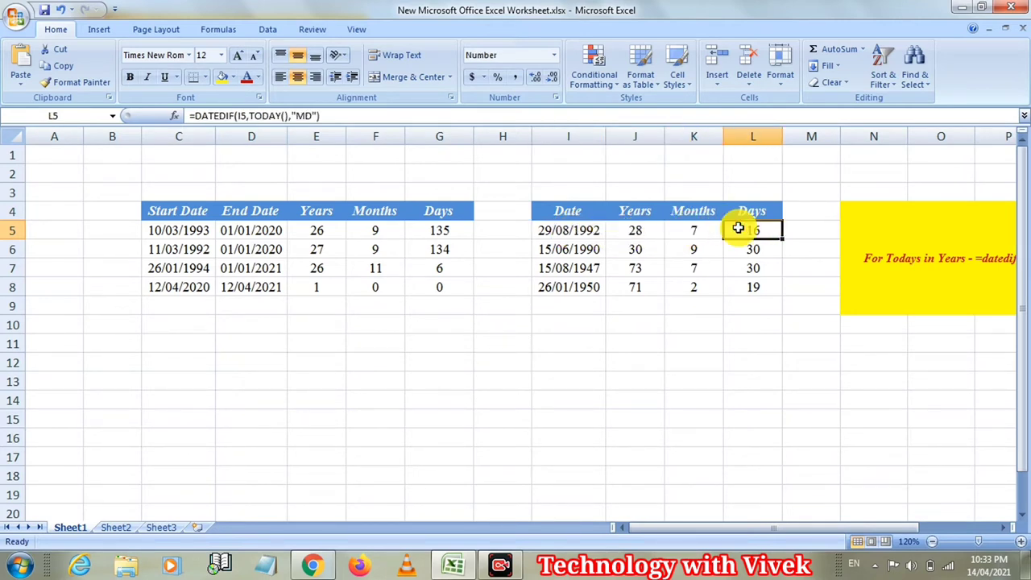
{"action": "left_click", "coordinate": [684, 326]}
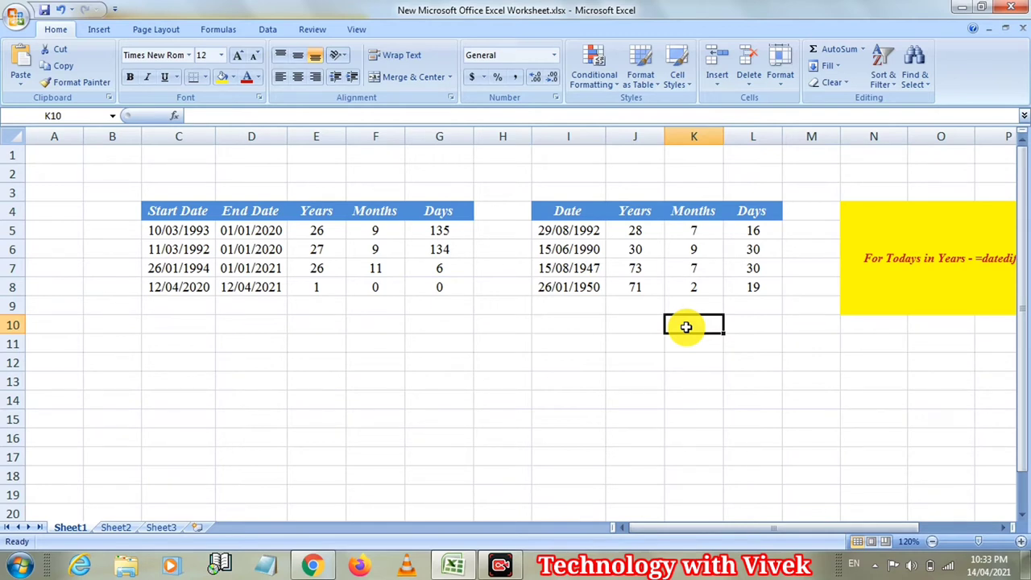
Step: Review row 5's start date, end date and DATEDIF years, months and days formulas
{"action": "left_click", "coordinate": [188, 231]}
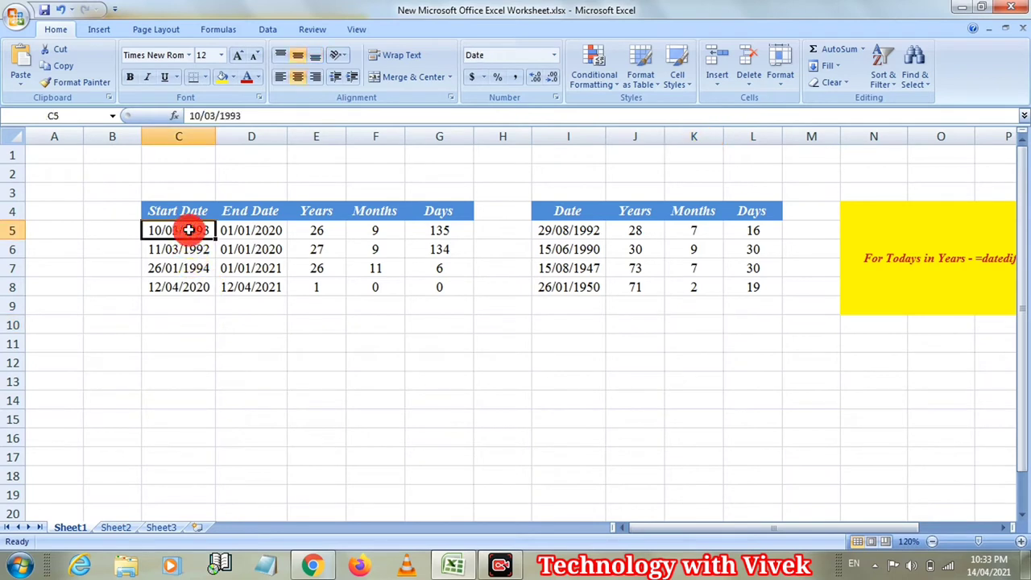
{"action": "left_click", "coordinate": [229, 231]}
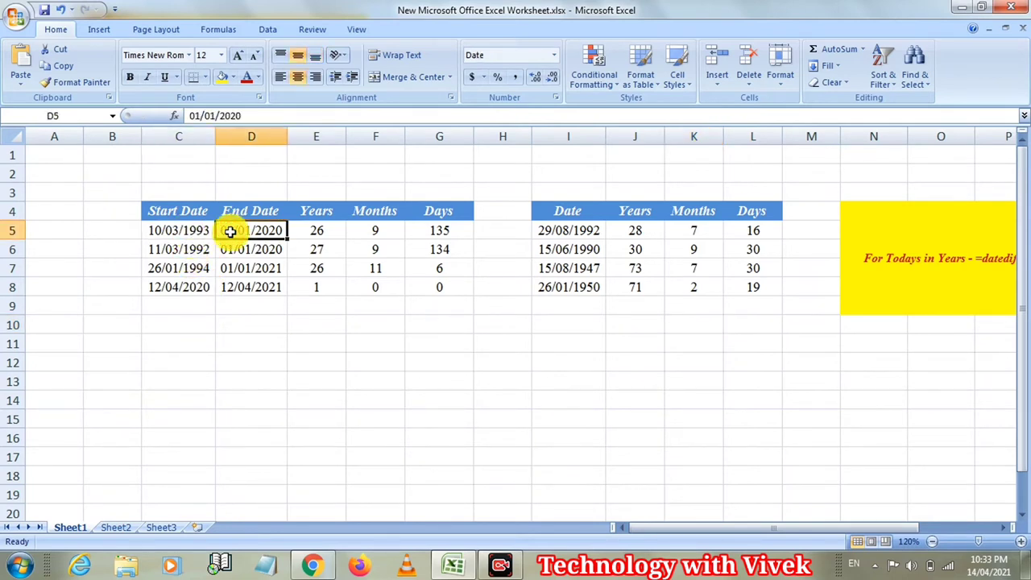
{"action": "left_click", "coordinate": [318, 232]}
{"action": "left_click", "coordinate": [377, 229]}
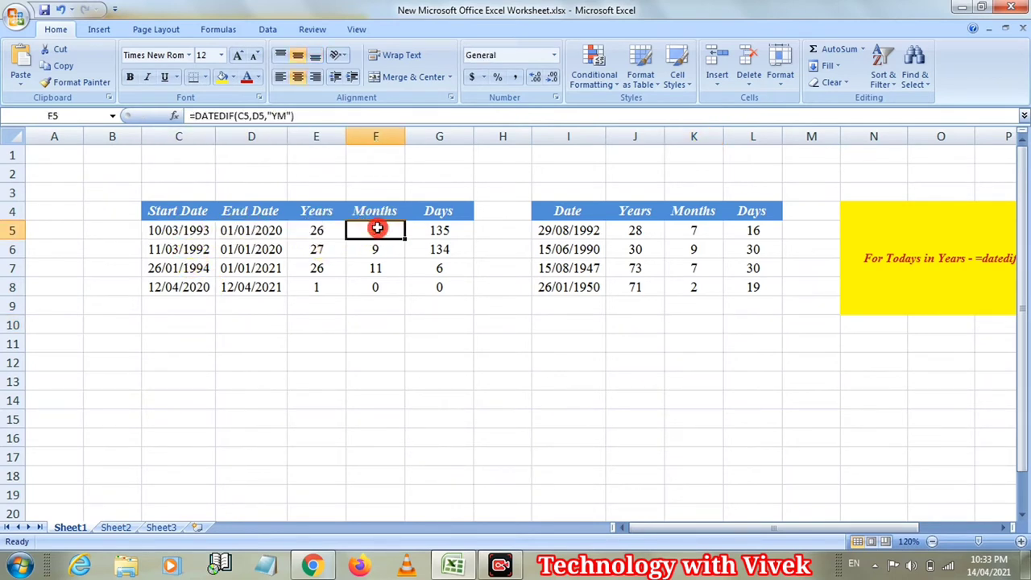
{"action": "left_click", "coordinate": [431, 230]}
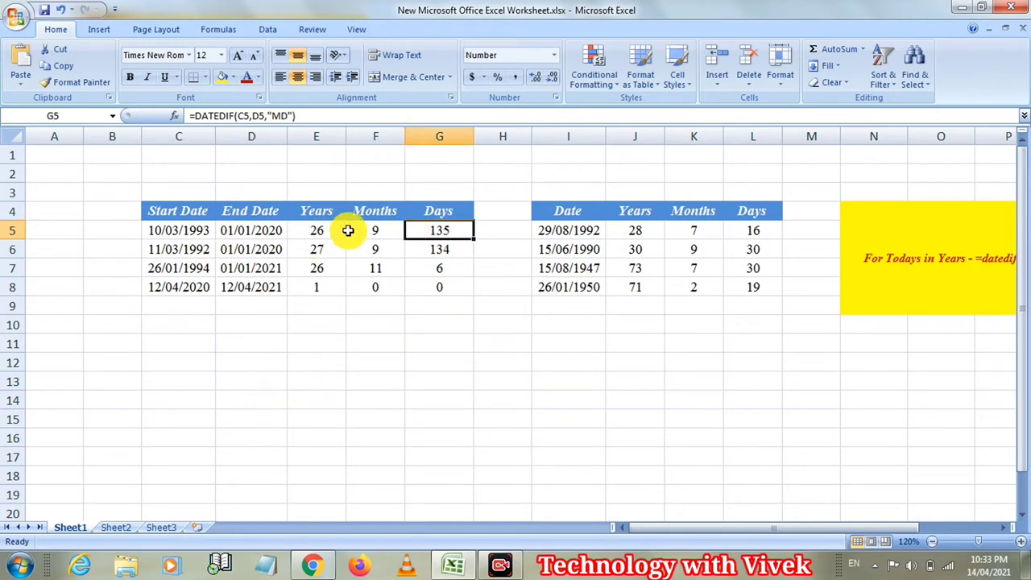
Step: Change the end date in D5 to 01/04/2020
{"action": "left_click", "coordinate": [242, 232]}
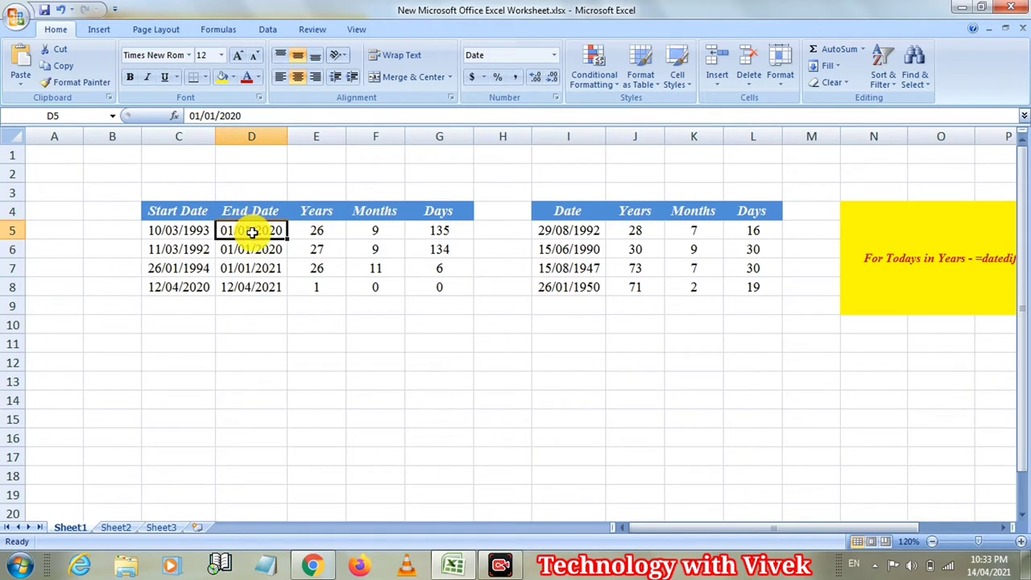
{"action": "double_click", "coordinate": [252, 232]}
{"action": "key", "text": "BackSpace"}
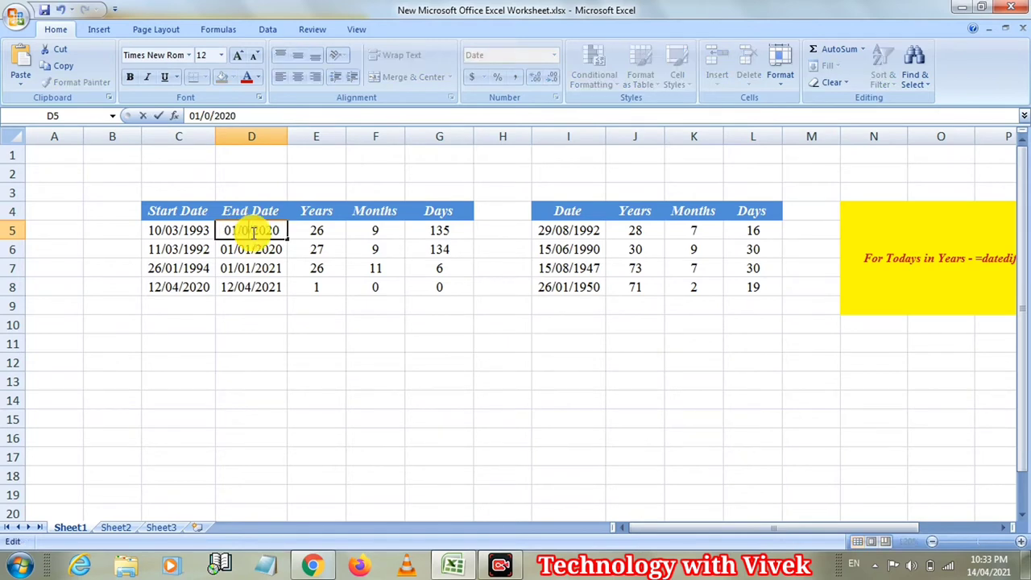
{"action": "type", "text": "4"}
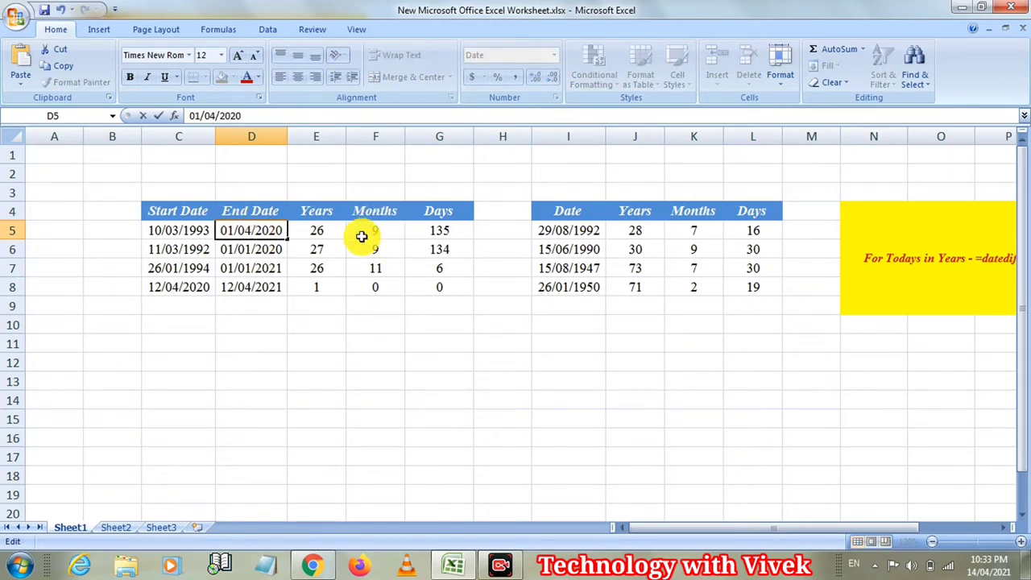
{"action": "left_click", "coordinate": [266, 306]}
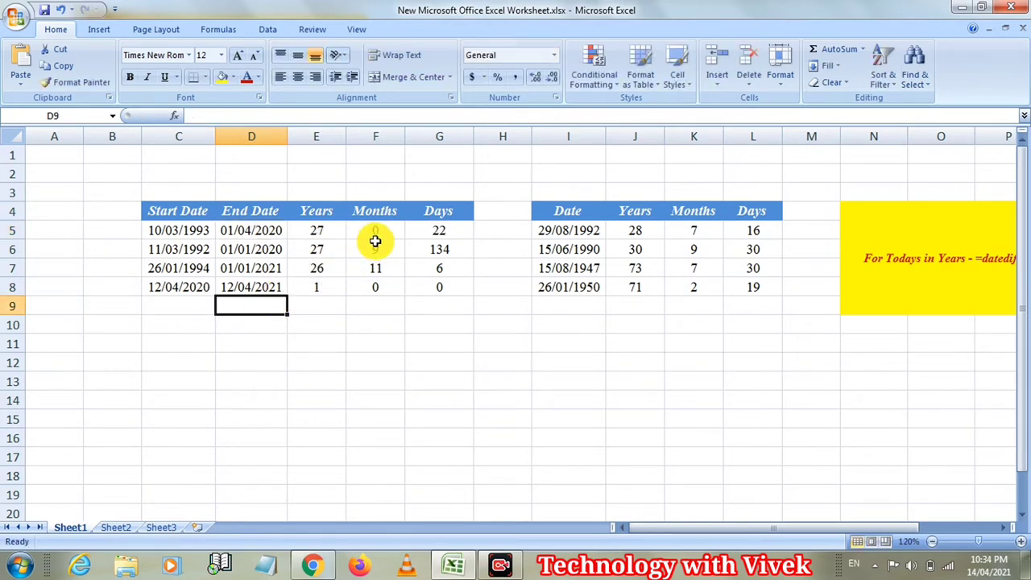
Step: Change the start date in C5 to 10/08/1993
{"action": "double_click", "coordinate": [179, 231]}
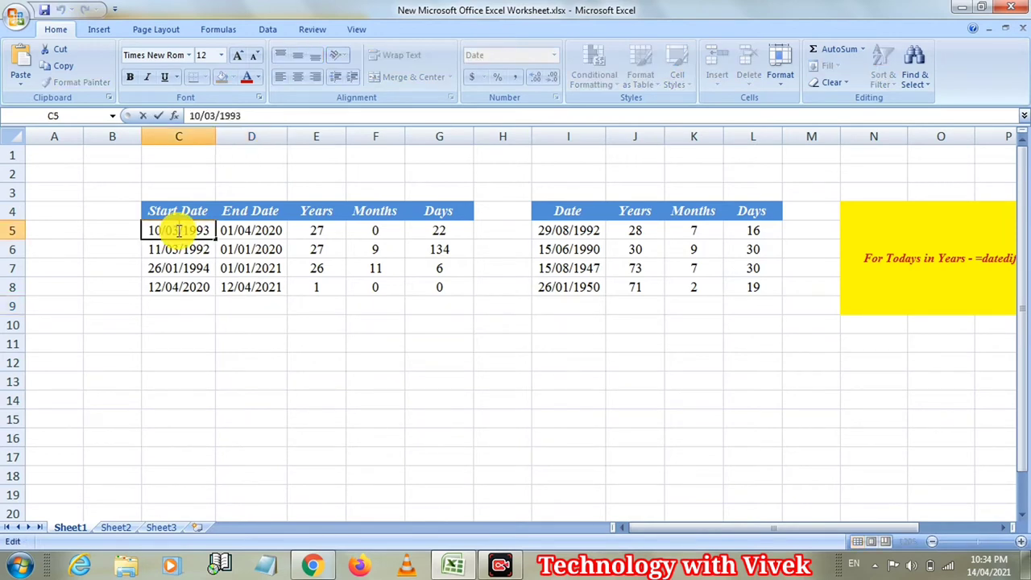
{"action": "key", "text": "BackSpace"}
{"action": "type", "text": "8"}
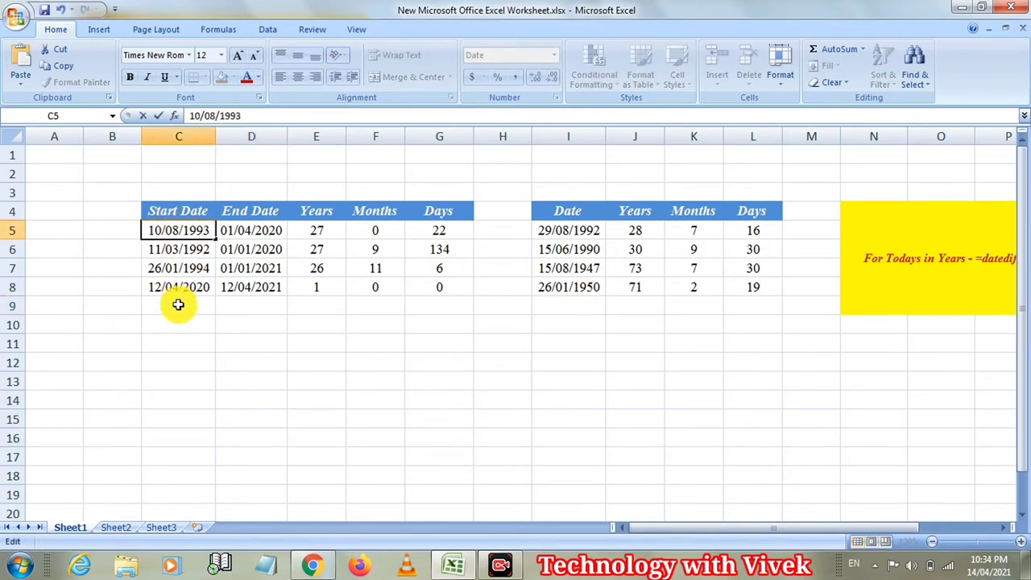
{"action": "left_click", "coordinate": [179, 304]}
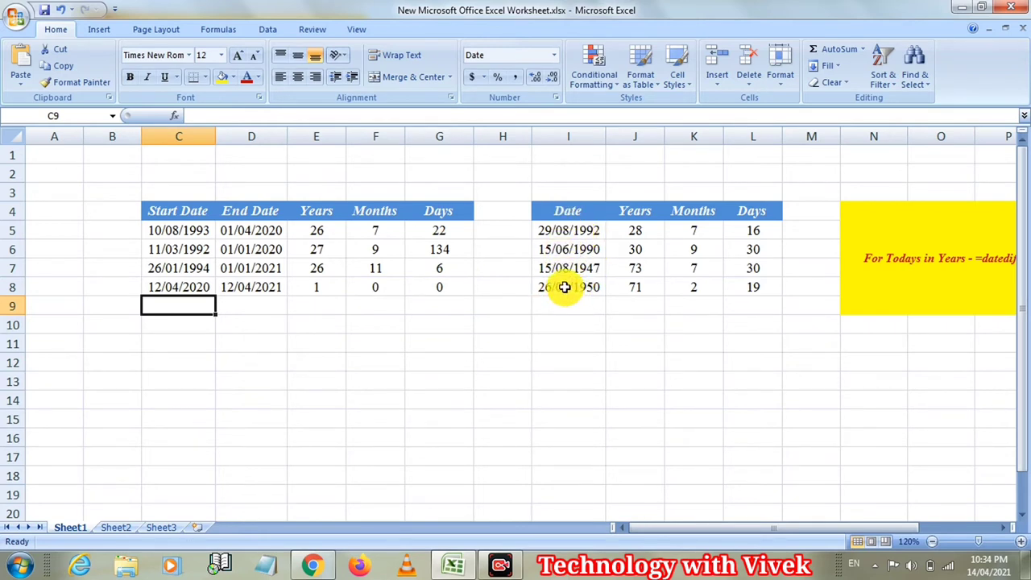
Step: Change the birth date in I8 from 26/01/1950 to 26/05/1955
{"action": "left_click", "coordinate": [565, 287]}
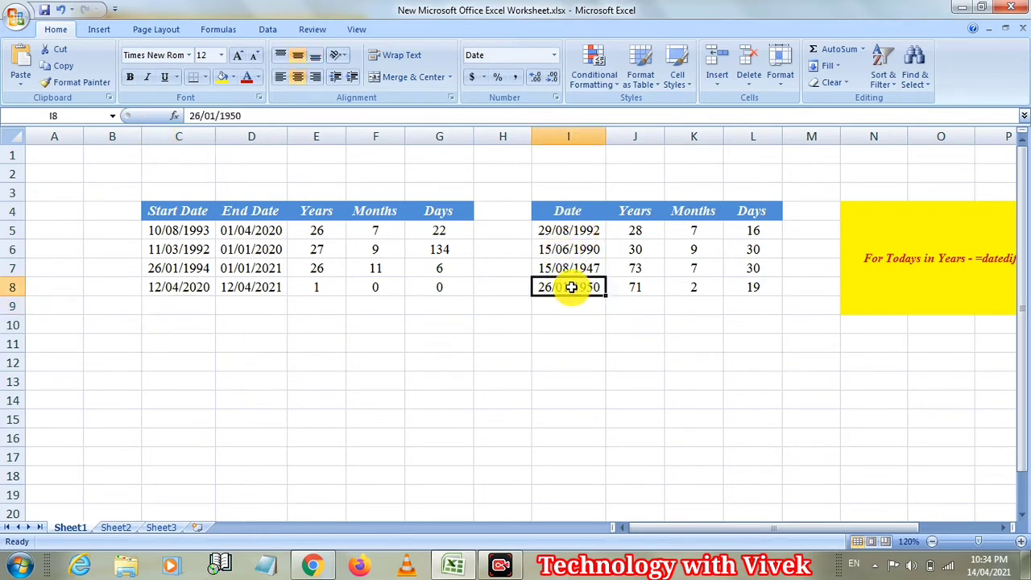
{"action": "double_click", "coordinate": [571, 287]}
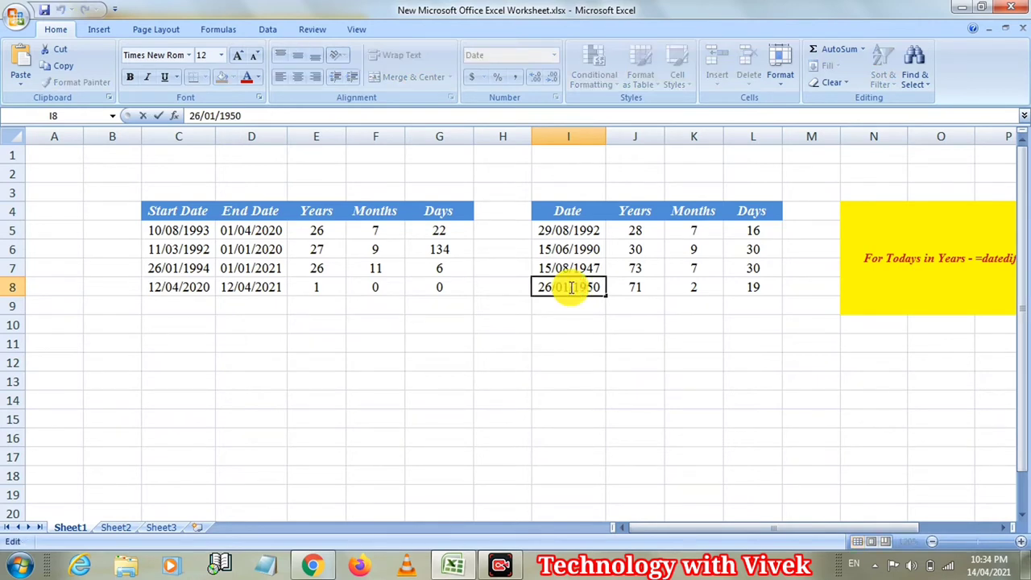
{"action": "key", "text": "BackSpace"}
{"action": "type", "text": "5"}
{"action": "left_click_drag", "start_coordinate": [573, 288], "coordinate": [601, 288]}
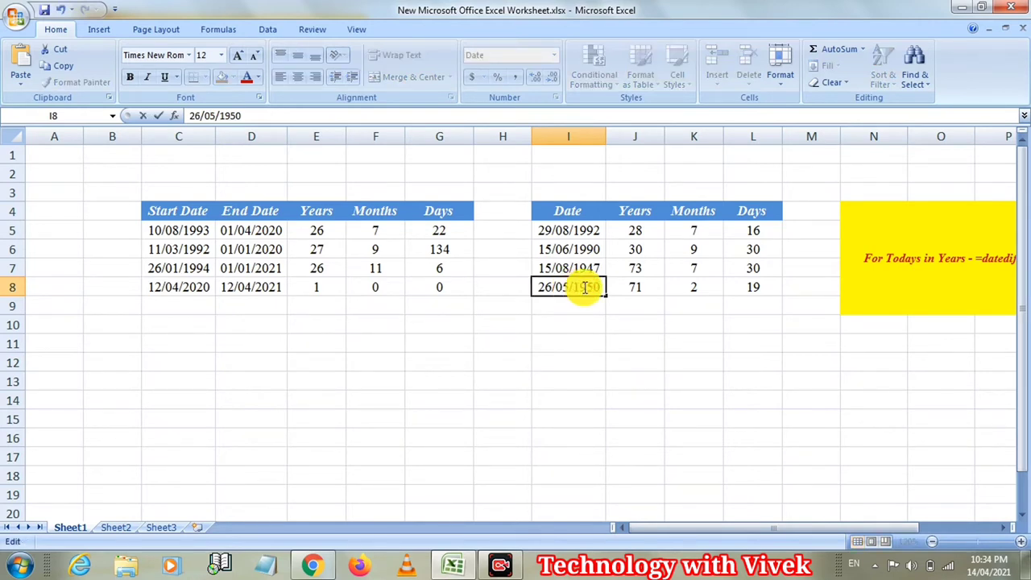
{"action": "left_click", "coordinate": [600, 288]}
{"action": "key", "text": "BackSpace"}
{"action": "type", "text": "5"}
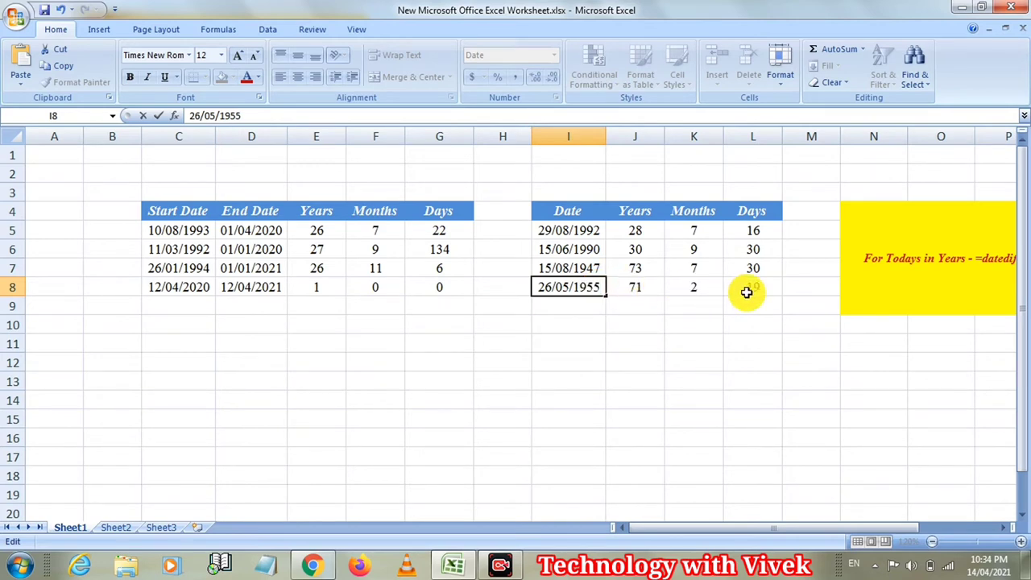
{"action": "left_click", "coordinate": [600, 307]}
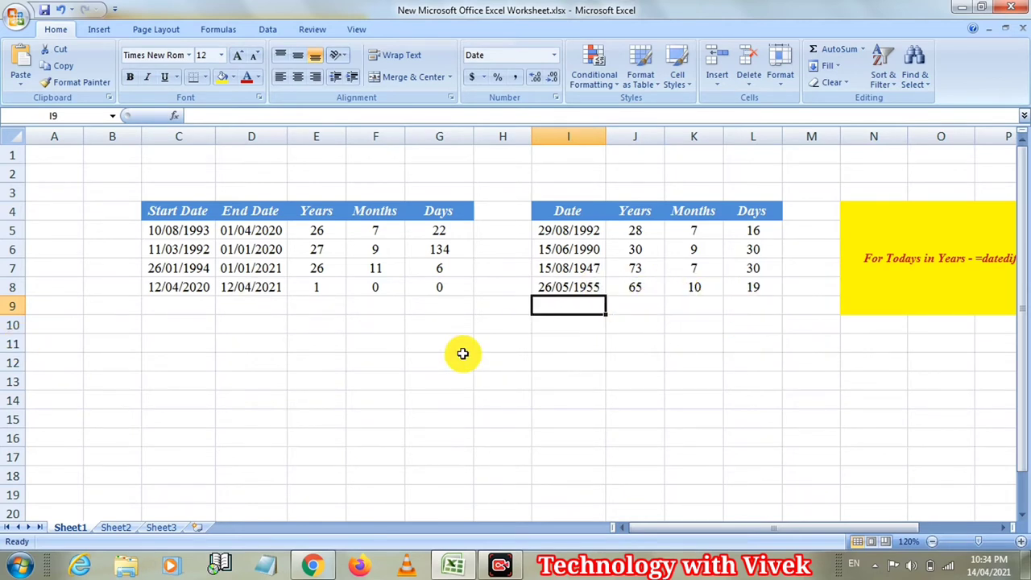
Step: Inspect the years DATEDIF formula in E5 without changing it
{"action": "left_click", "coordinate": [317, 230]}
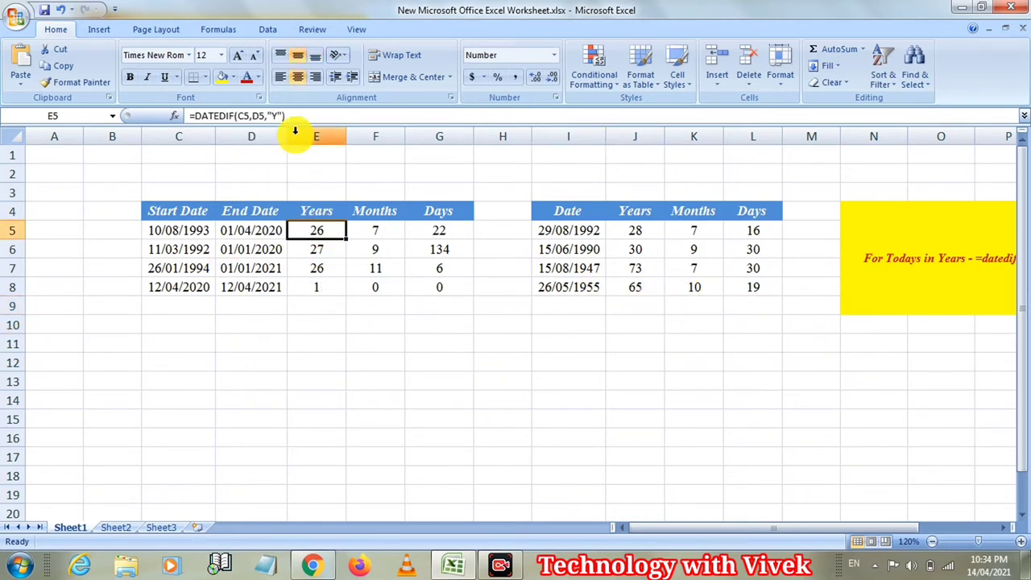
{"action": "left_click_drag", "start_coordinate": [276, 116], "coordinate": [188, 116]}
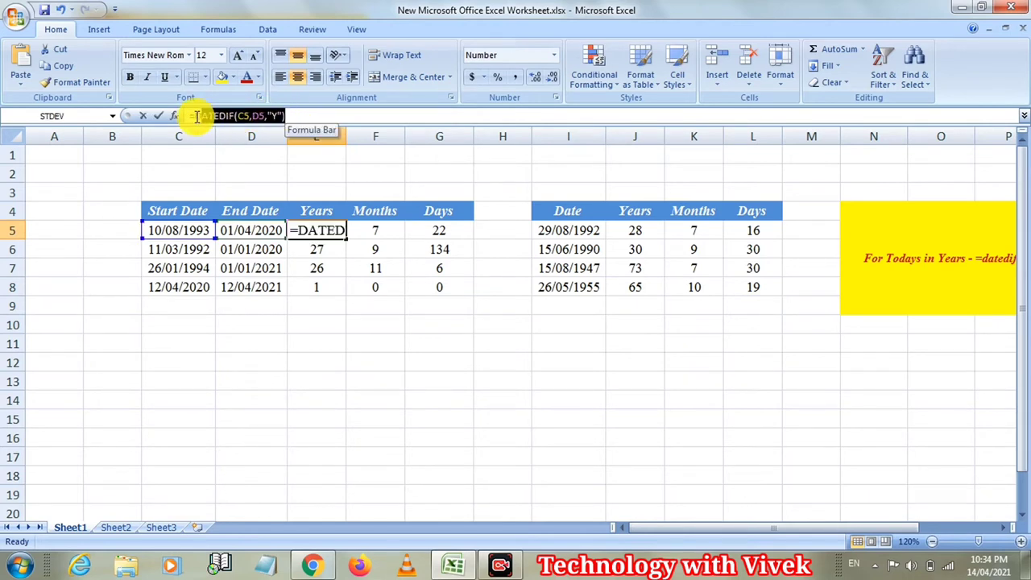
{"action": "left_click", "coordinate": [302, 115]}
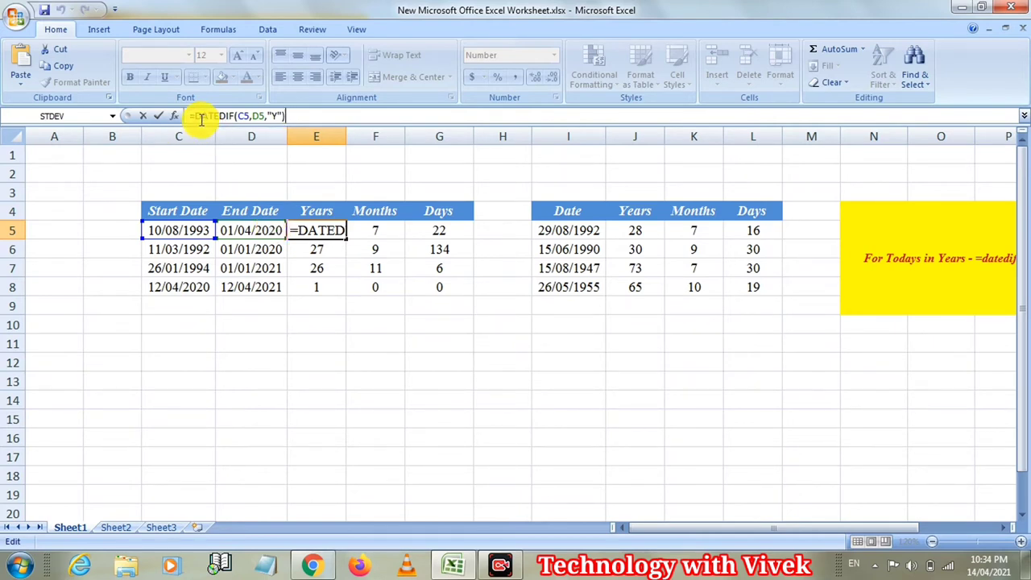
{"action": "left_click", "coordinate": [315, 305]}
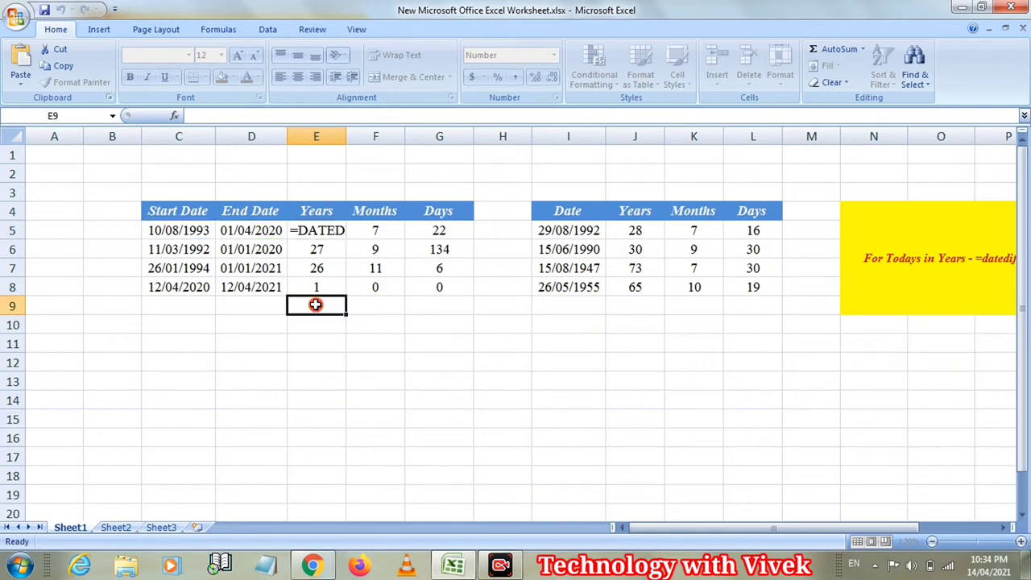
Step: Enter =DATEDIF(C10,D10,"Y") in E10
{"action": "left_click", "coordinate": [316, 323]}
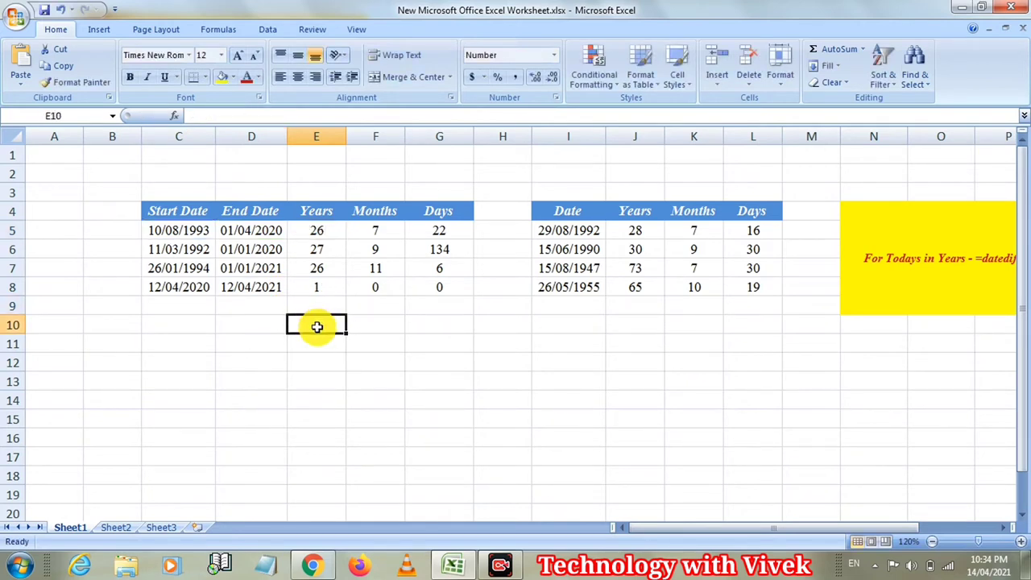
{"action": "type", "text": "="}
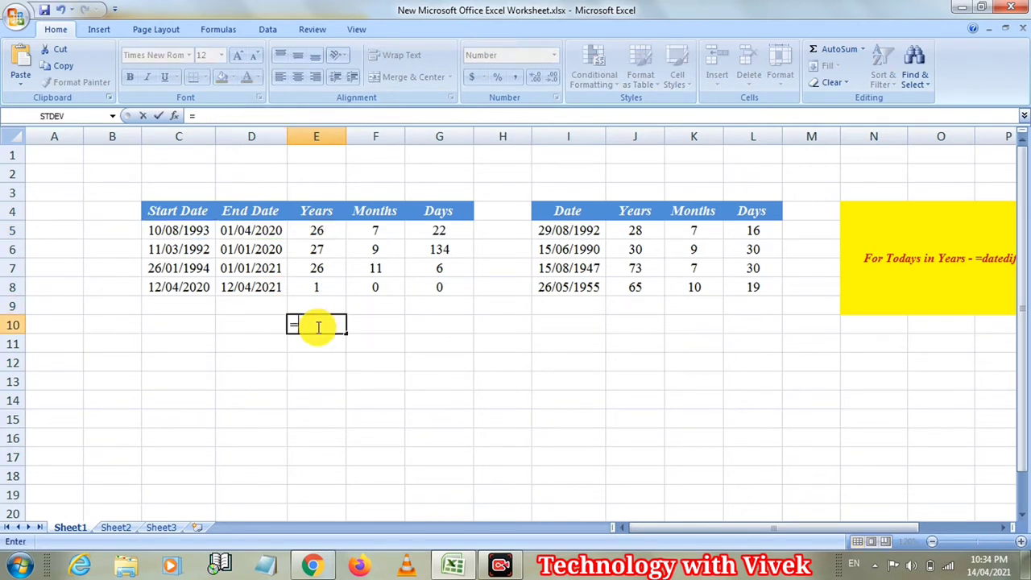
{"action": "type", "text": "date"}
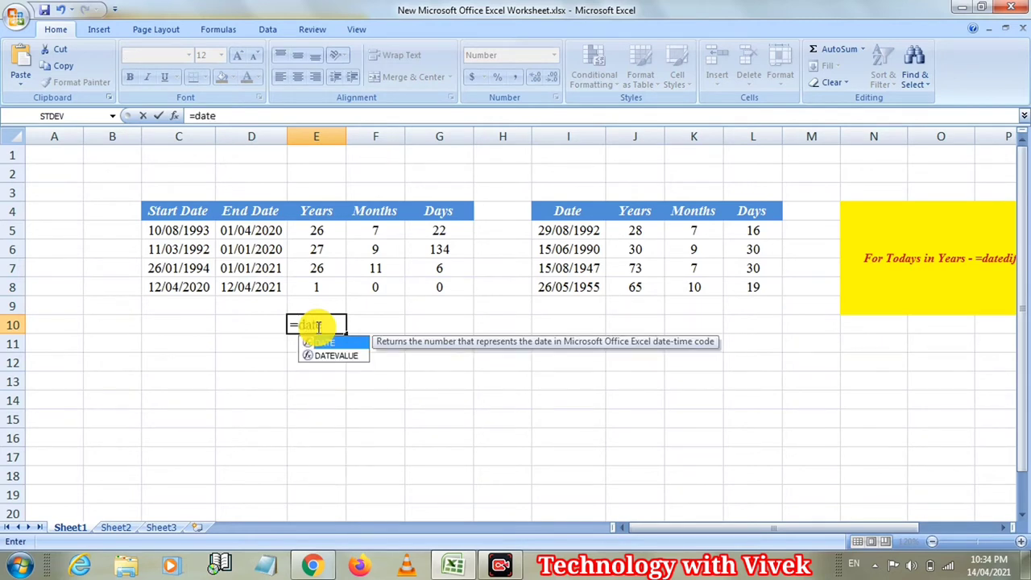
{"action": "type", "text": "dif"}
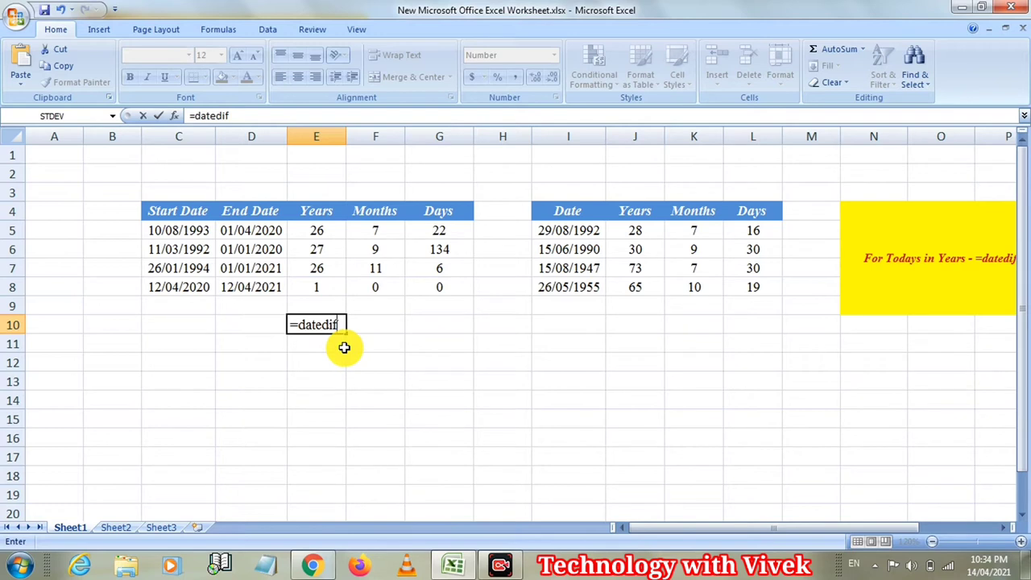
{"action": "type", "text": "("}
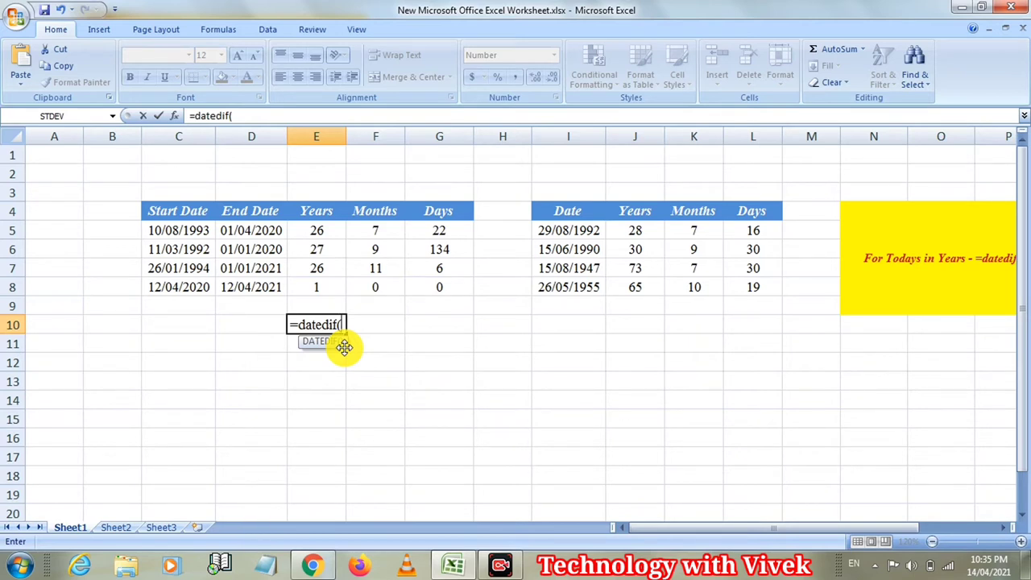
{"action": "type", "text": "C10,"}
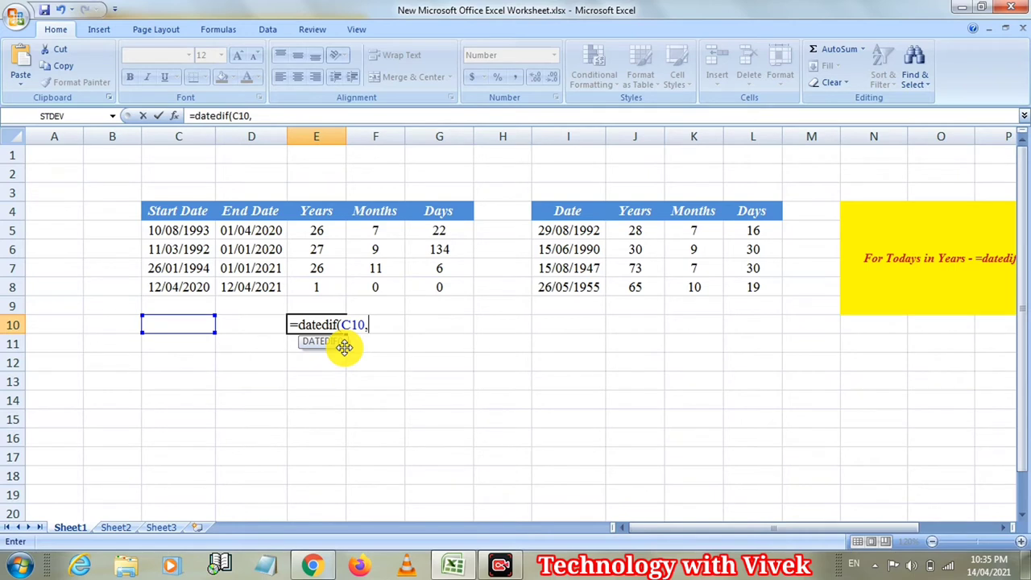
{"action": "type", "text": "D"}
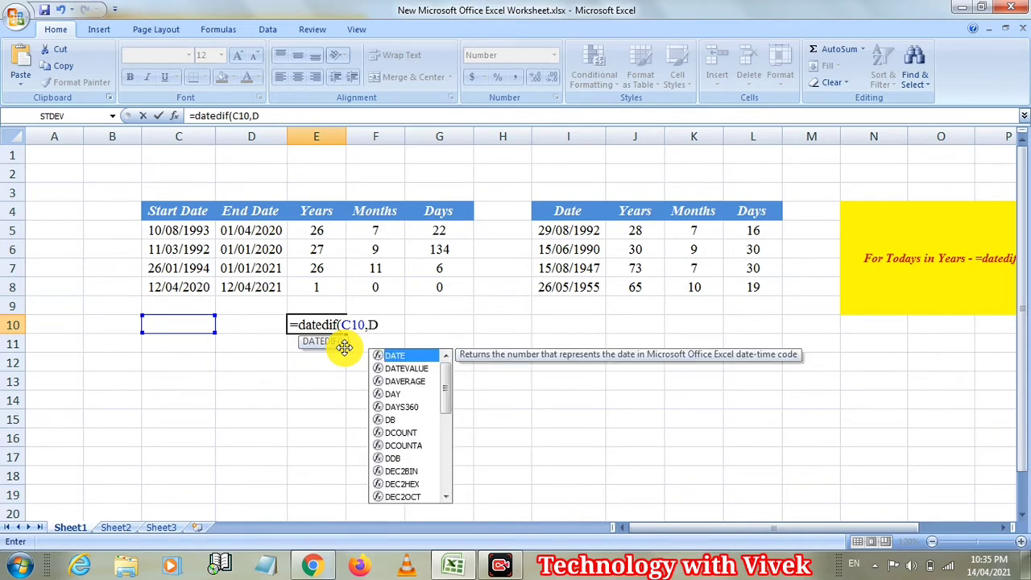
{"action": "type", "text": "10,"}
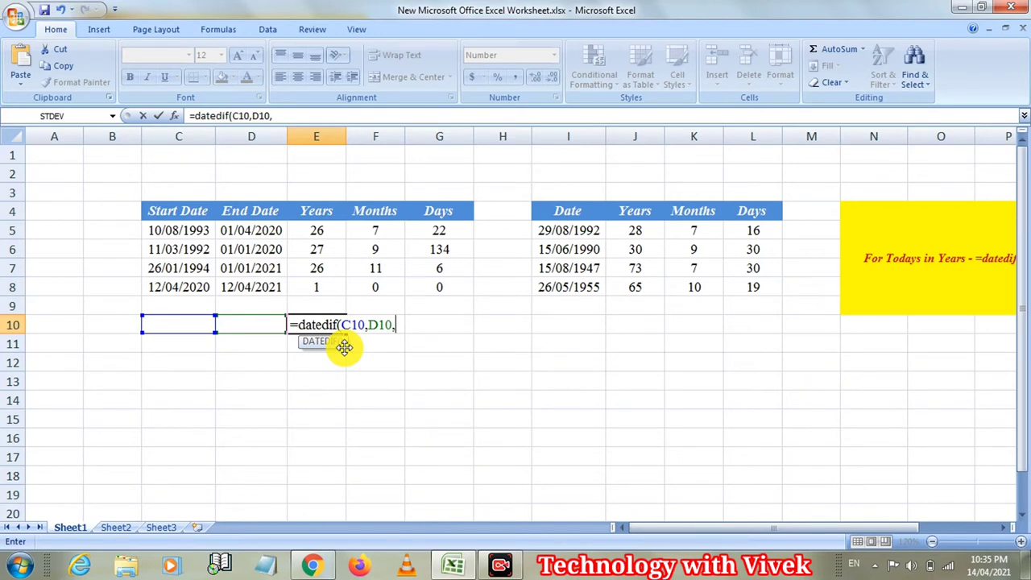
{"action": "type", "text": "\""}
{"action": "type", "text": "Y\""}
{"action": "type", "text": ")"}
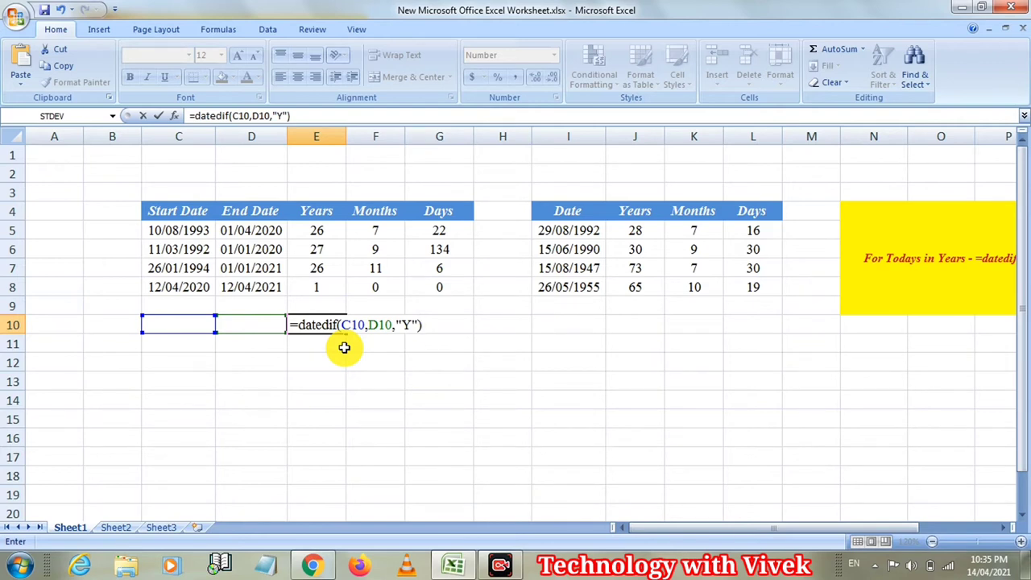
{"action": "key", "text": "Return"}
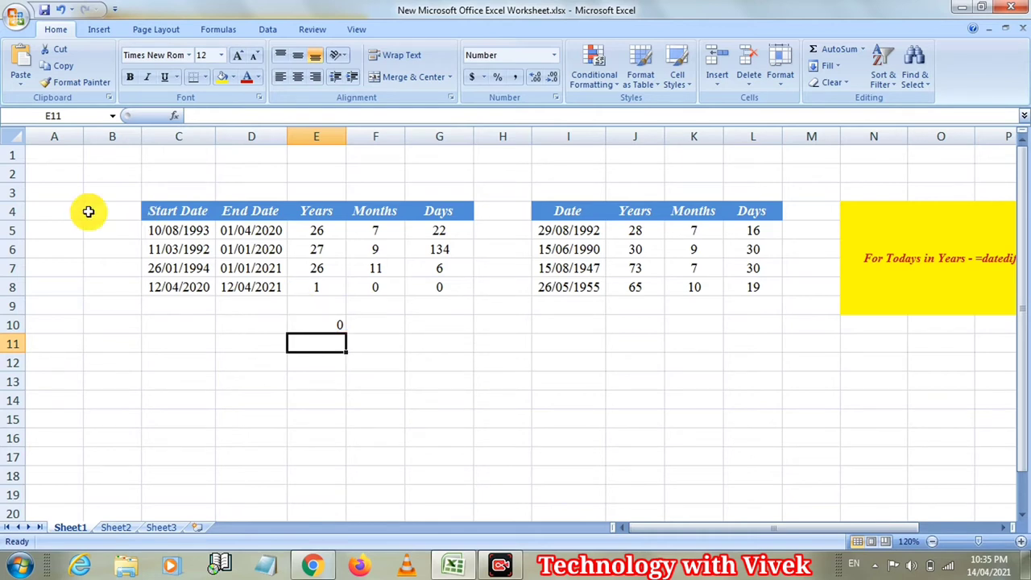
{"action": "left_click", "coordinate": [183, 345]}
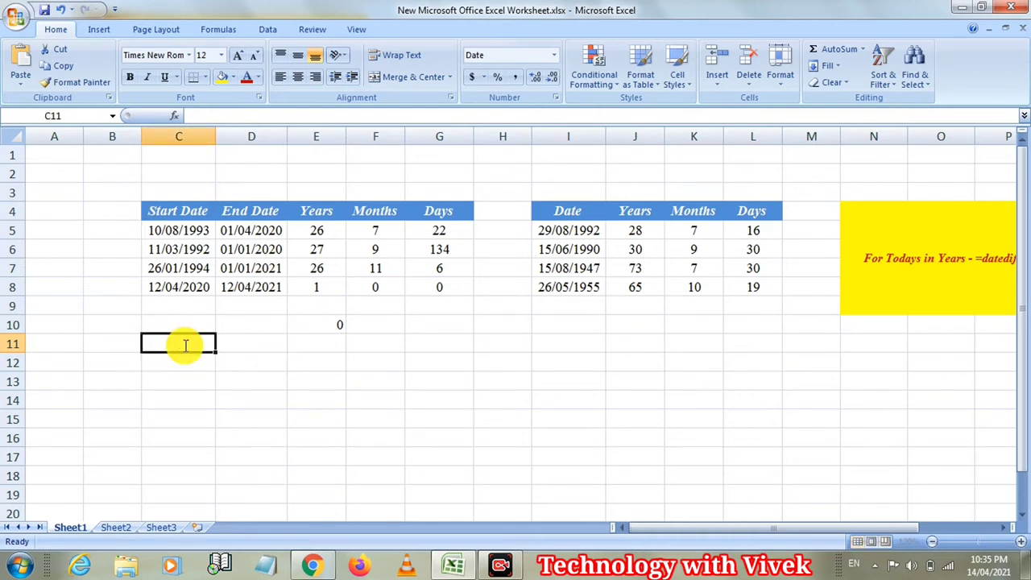
Step: Remove the date 12/04/2020 accidentally entered in C11
{"action": "type", "text": "12/0"}
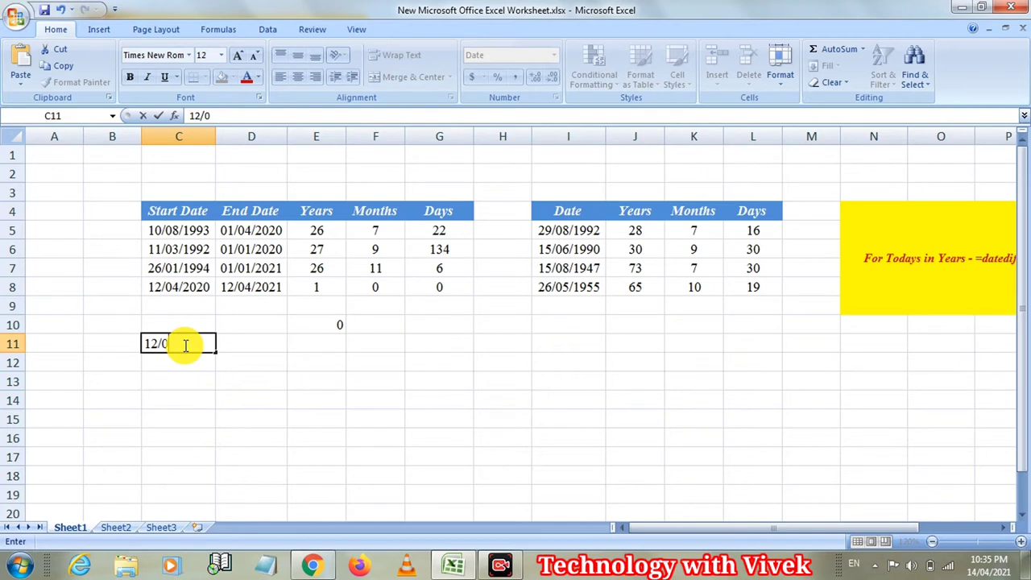
{"action": "type", "text": "4/2"}
{"action": "type", "text": "020"}
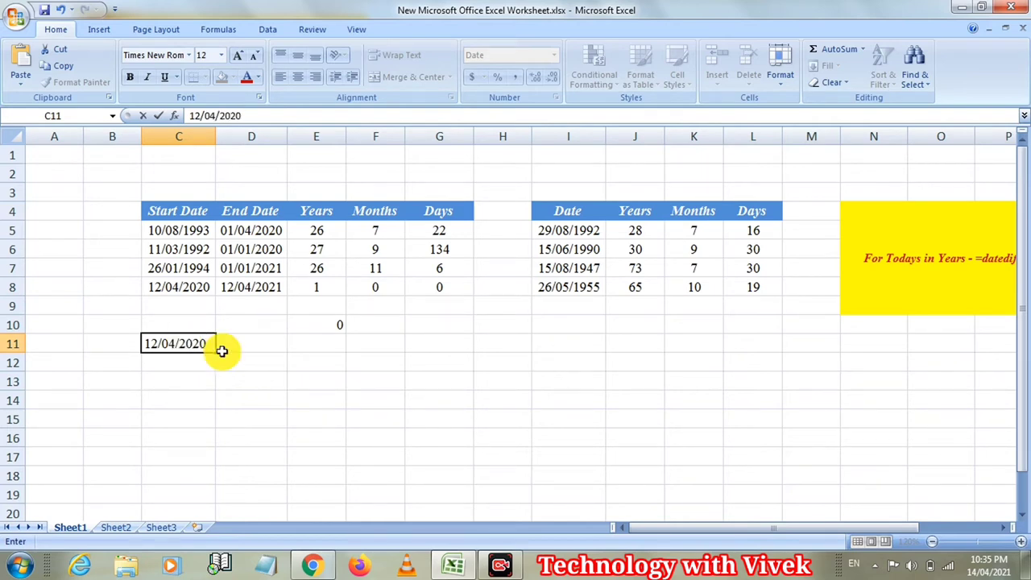
{"action": "left_click_drag", "start_coordinate": [199, 346], "coordinate": [147, 344]}
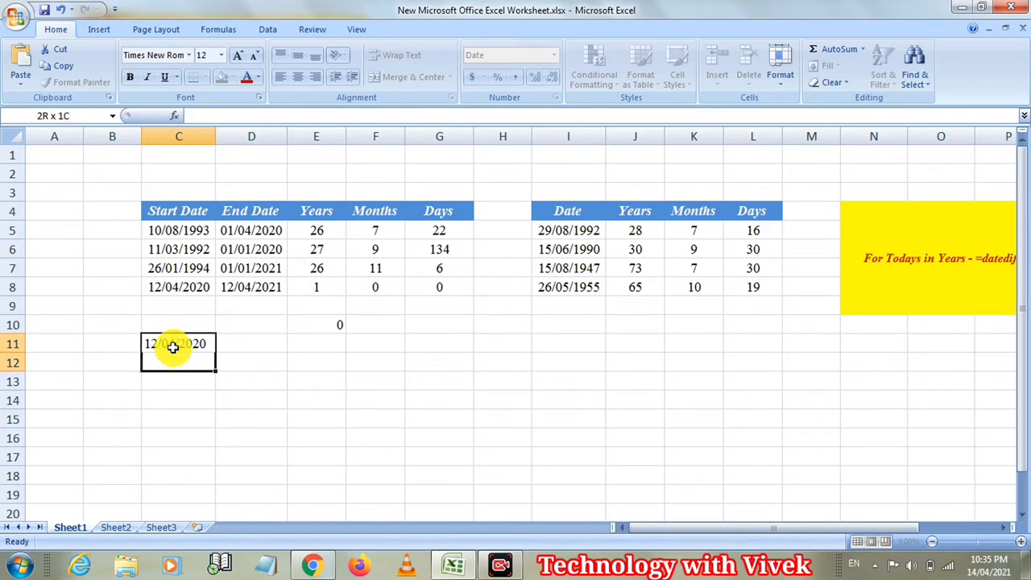
{"action": "key", "text": "ctrl+Return"}
{"action": "key", "text": "ctrl+c"}
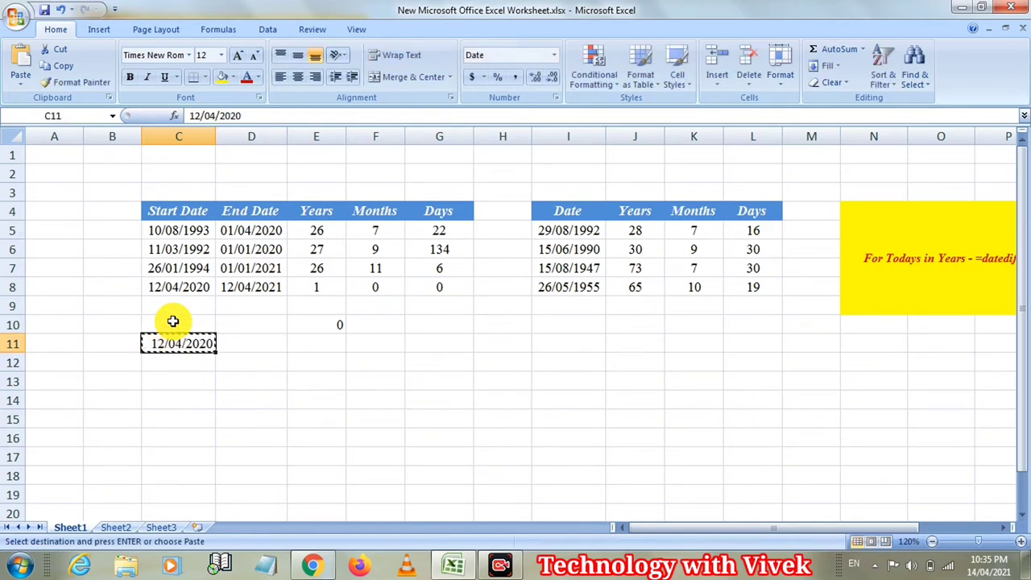
{"action": "left_click", "coordinate": [171, 324], "text": "ctrl"}
{"action": "key", "text": "ctrl+v"}
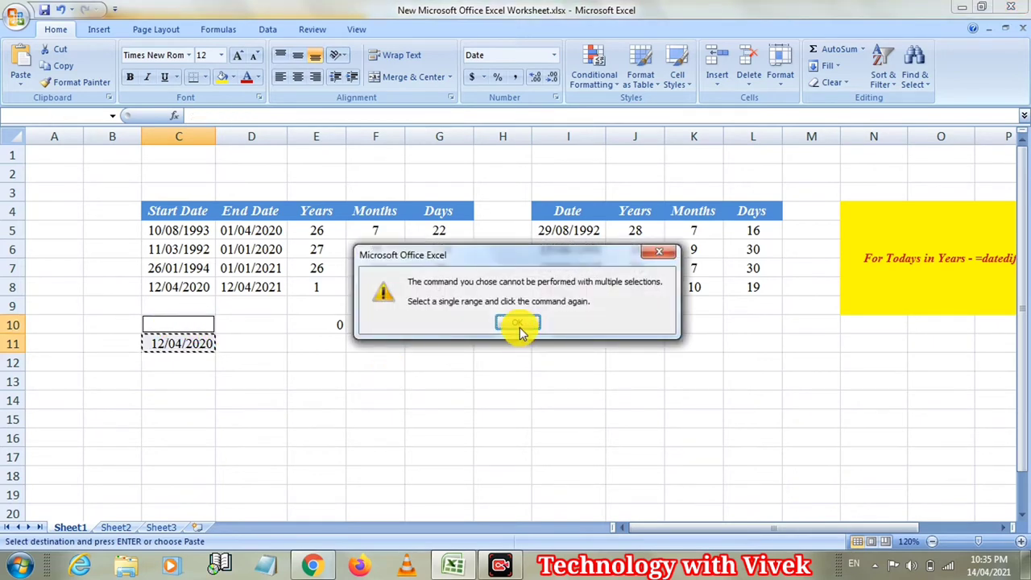
{"action": "key", "text": "Return"}
{"action": "key", "text": "Delete"}
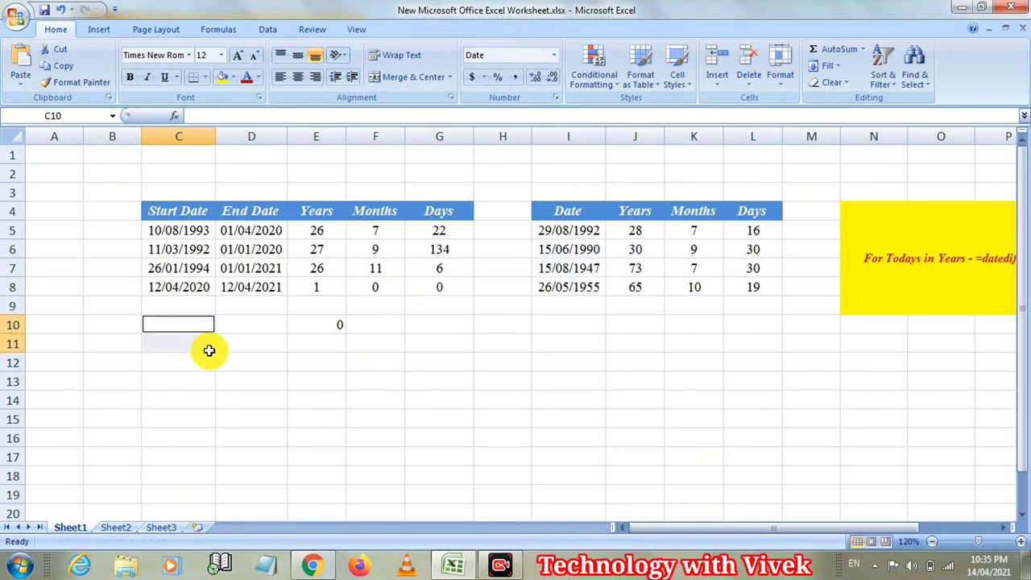
Step: Enter start date 12/04/2020 in C10 and end date 15/04/2021 in D10
{"action": "left_click", "coordinate": [194, 323]}
{"action": "type", "text": "12"}
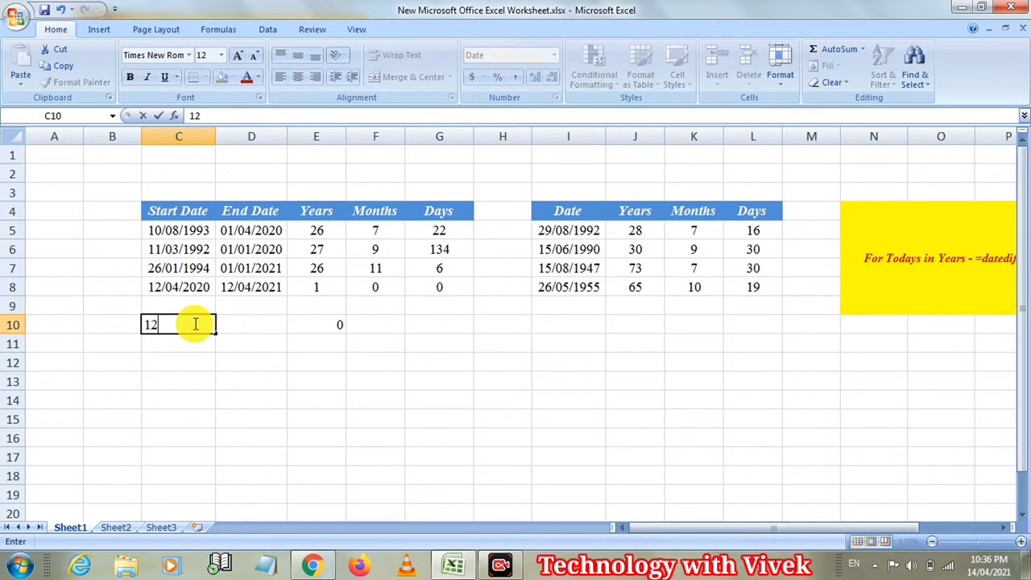
{"action": "type", "text": "/04/"}
{"action": "type", "text": "2020"}
{"action": "left_click", "coordinate": [240, 325]}
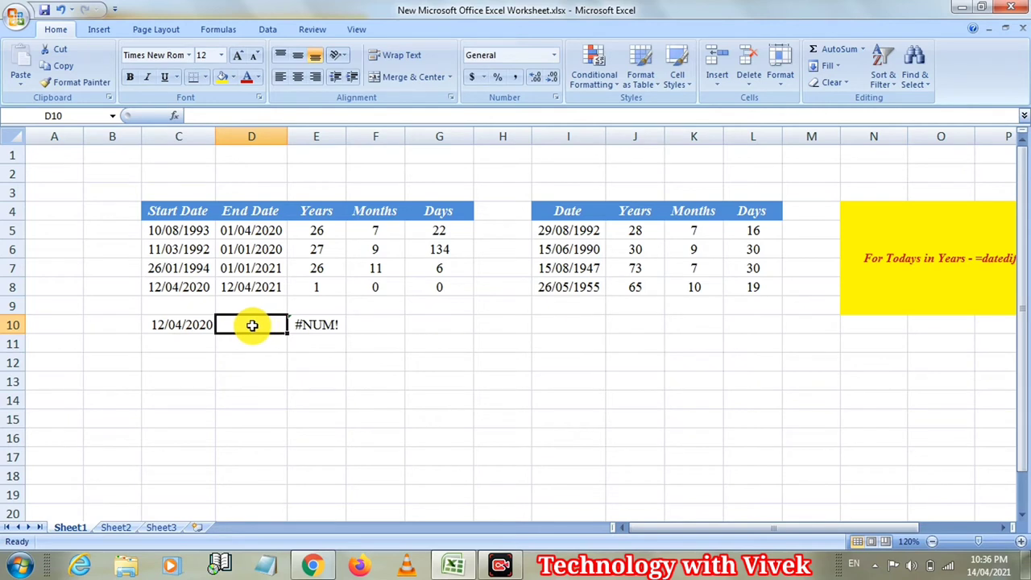
{"action": "type", "text": "15/"}
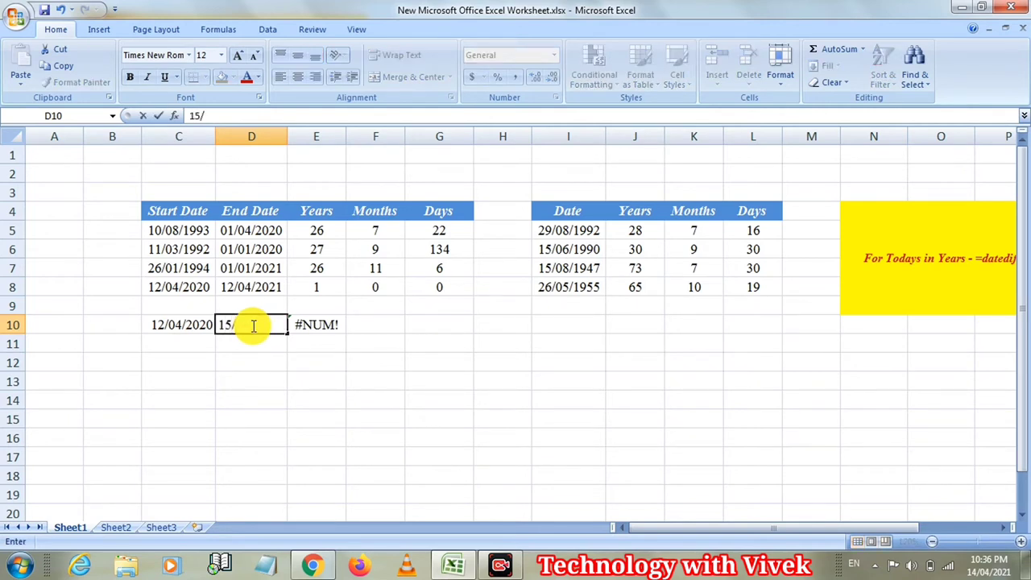
{"action": "type", "text": "04/"}
{"action": "type", "text": "2021"}
{"action": "left_click", "coordinate": [256, 343]}
{"action": "left_click", "coordinate": [337, 325]}
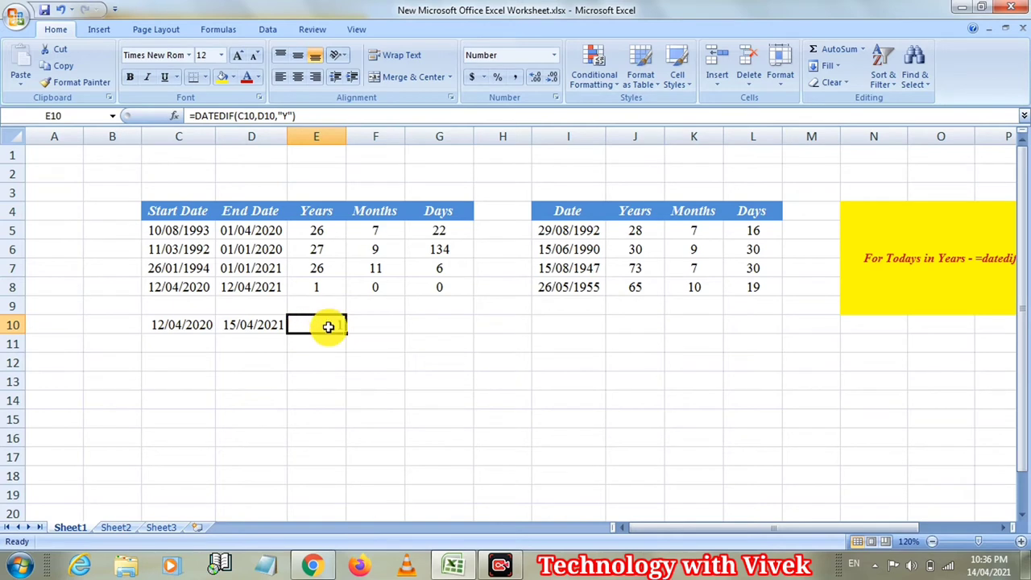
Step: Enter =DATEDIF(C10,D10,"YM") in F10 for the remaining months
{"action": "left_click", "coordinate": [376, 324]}
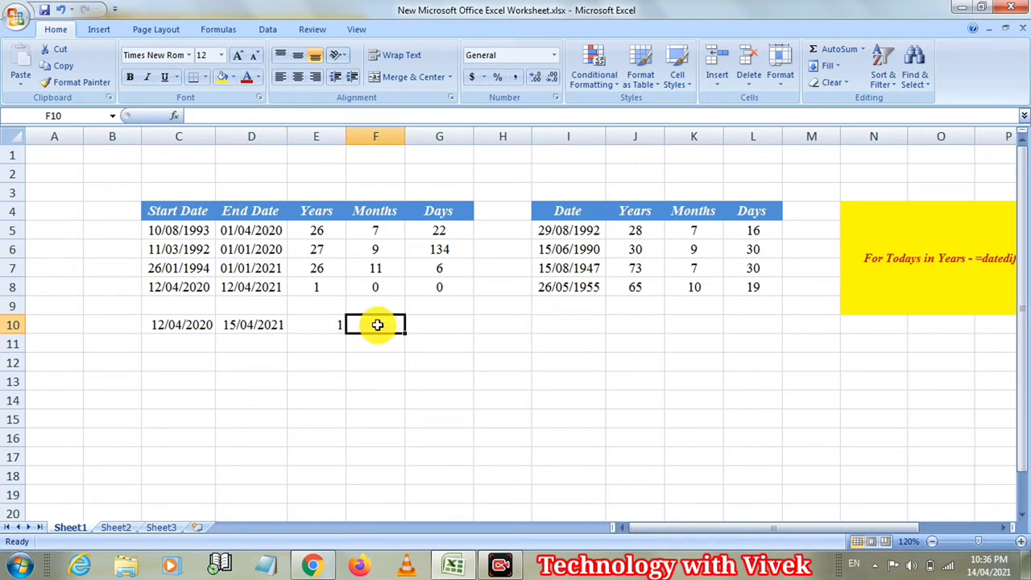
{"action": "type", "text": "="}
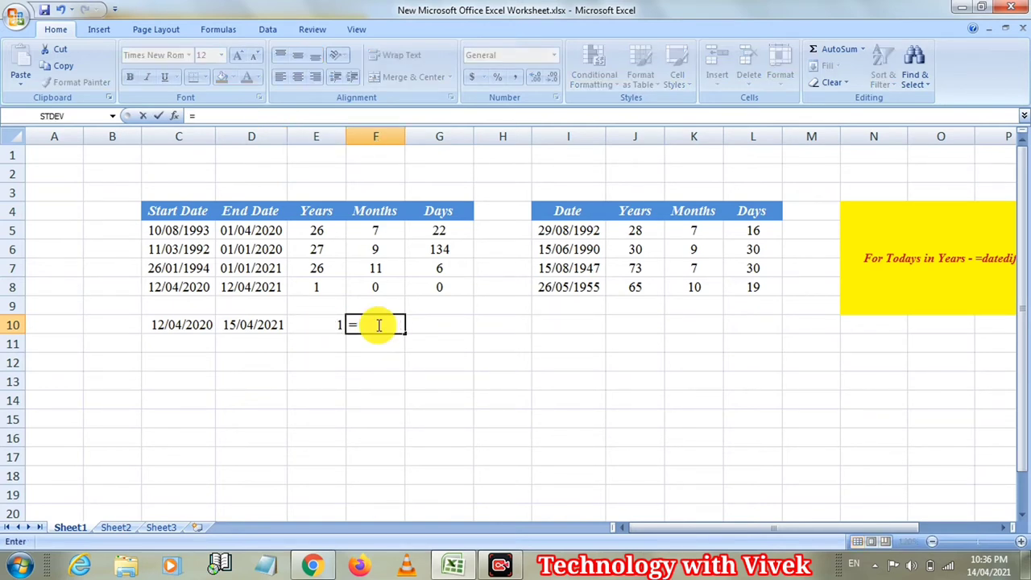
{"action": "type", "text": "dated"}
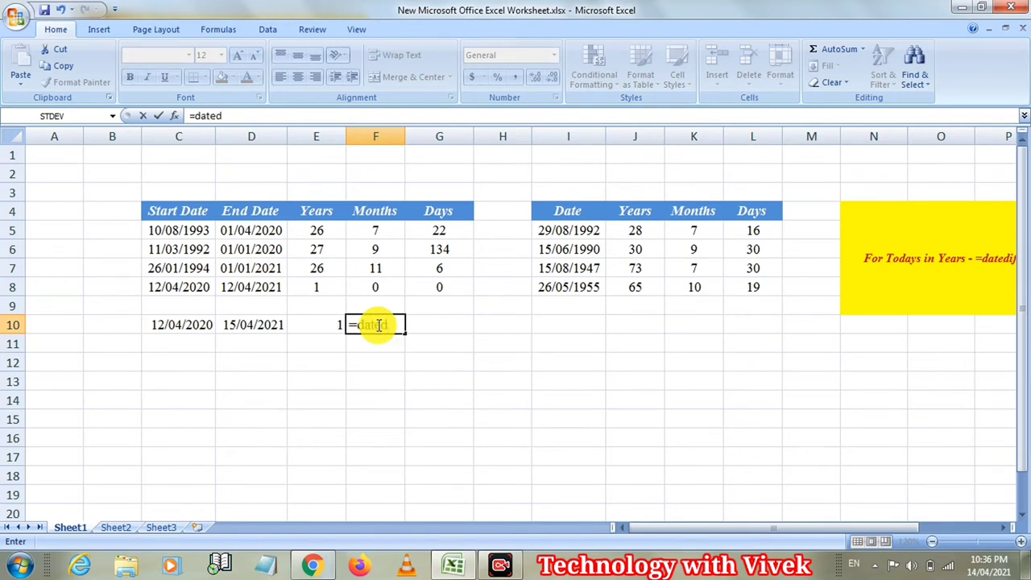
{"action": "type", "text": "if("}
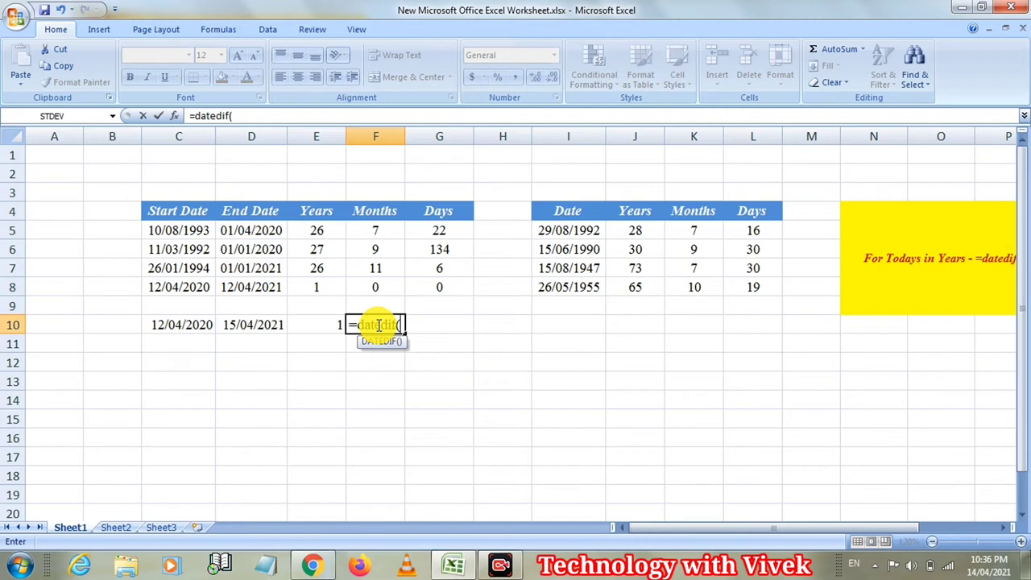
{"action": "type", "text": "C10"}
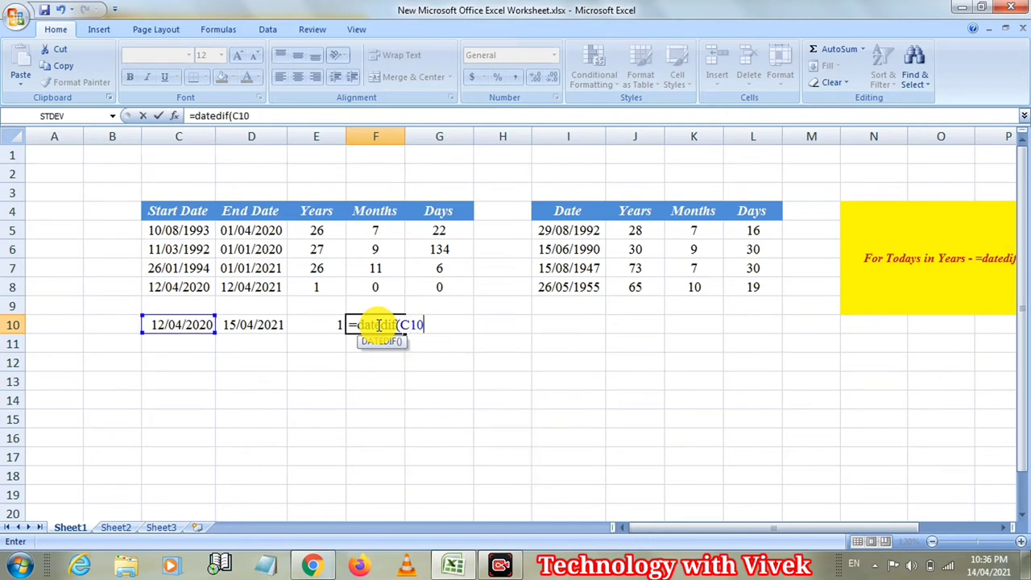
{"action": "type", "text": ","}
{"action": "type", "text": "D10"}
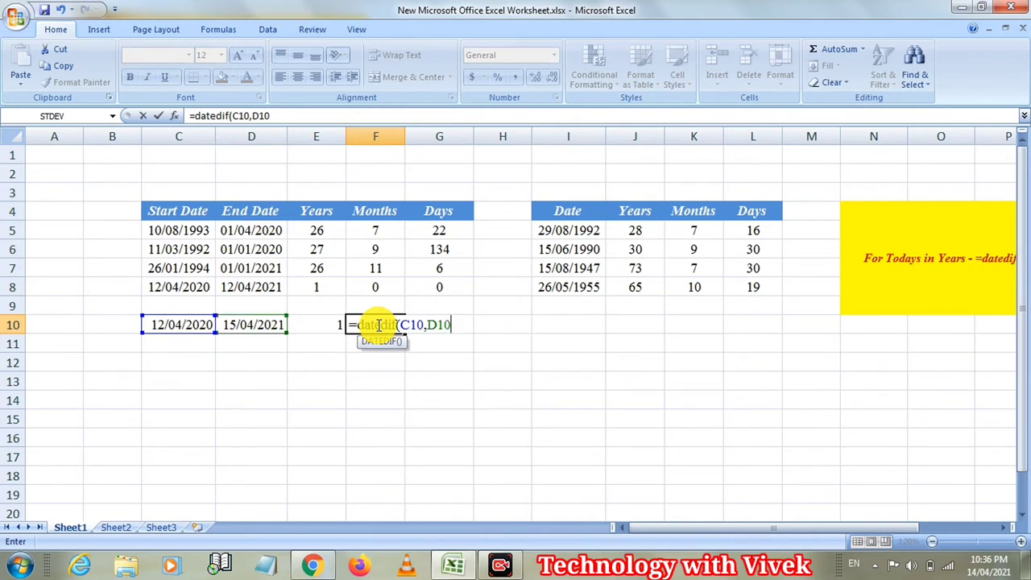
{"action": "type", "text": ",\""}
{"action": "type", "text": "Y"}
{"action": "type", "text": "M\""}
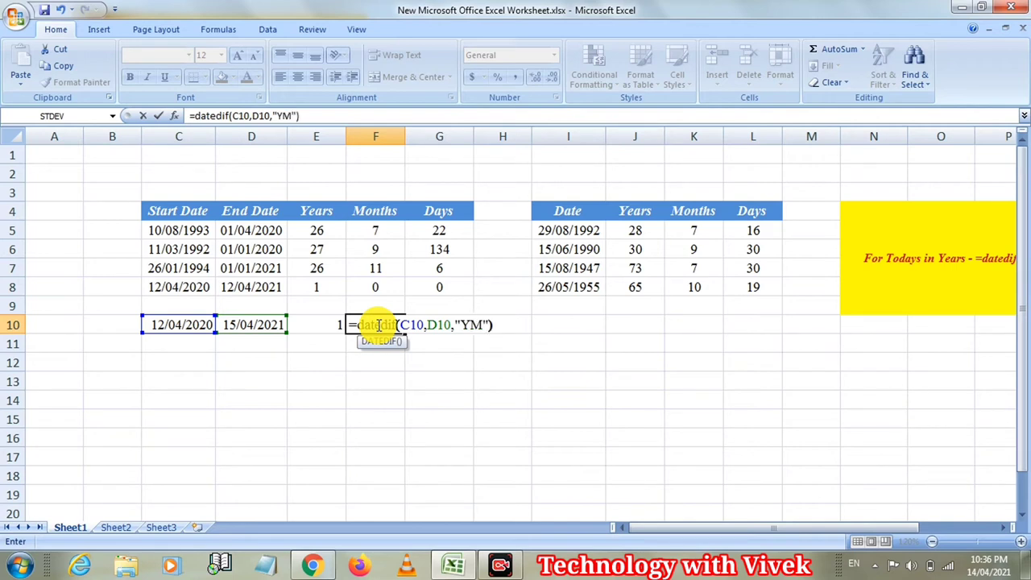
{"action": "type", "text": ")"}
{"action": "key", "text": "Return"}
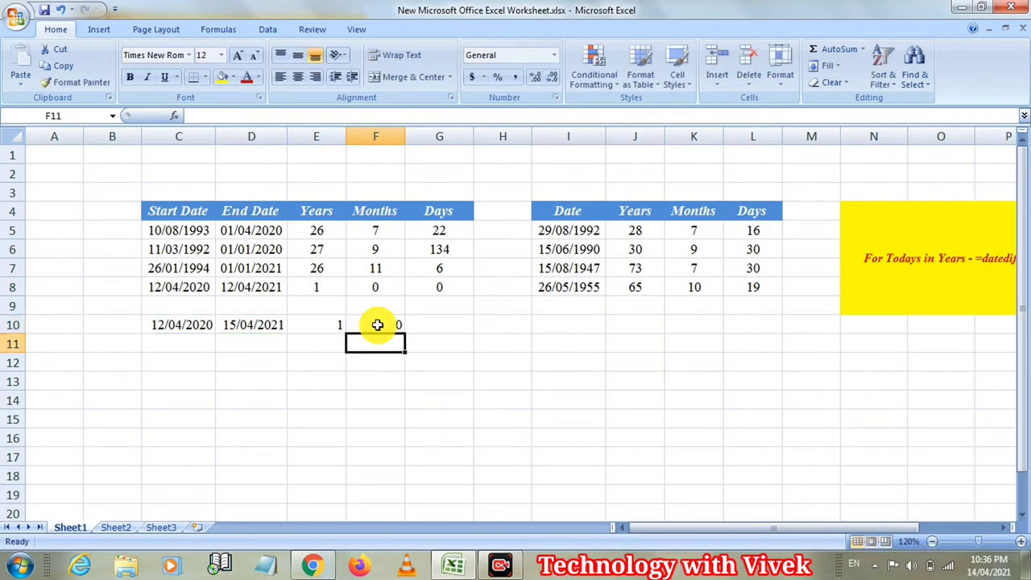
{"action": "left_click", "coordinate": [385, 323]}
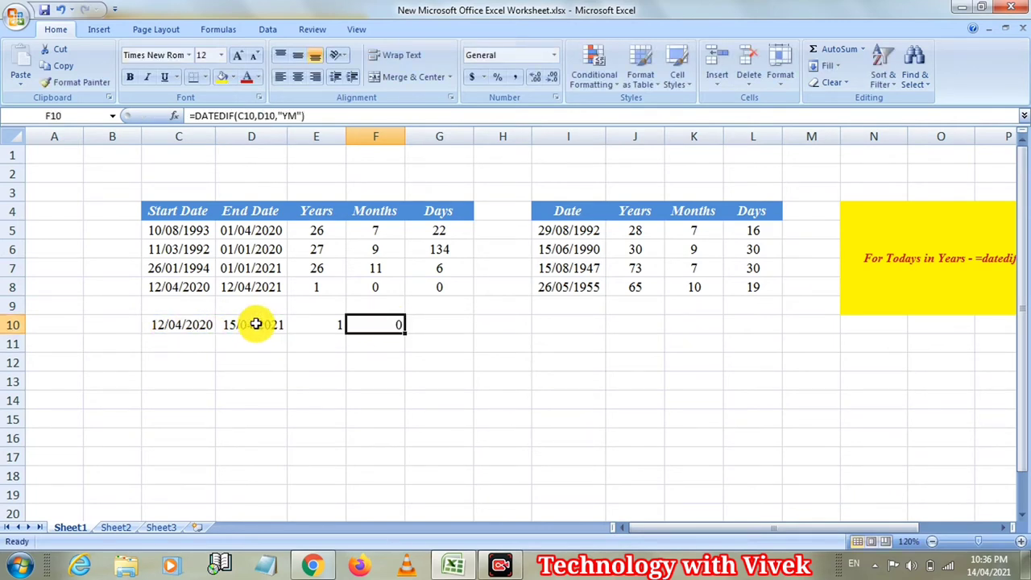
Step: Edit C10's month to make the start date 12/02/2020, so F10 shows 2
{"action": "left_click", "coordinate": [179, 325]}
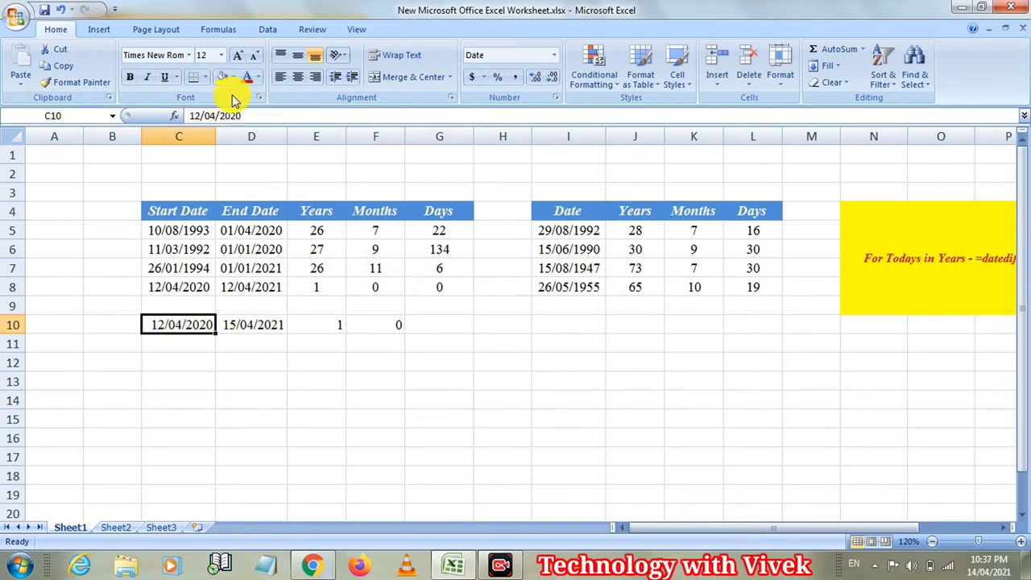
{"action": "left_click", "coordinate": [215, 116]}
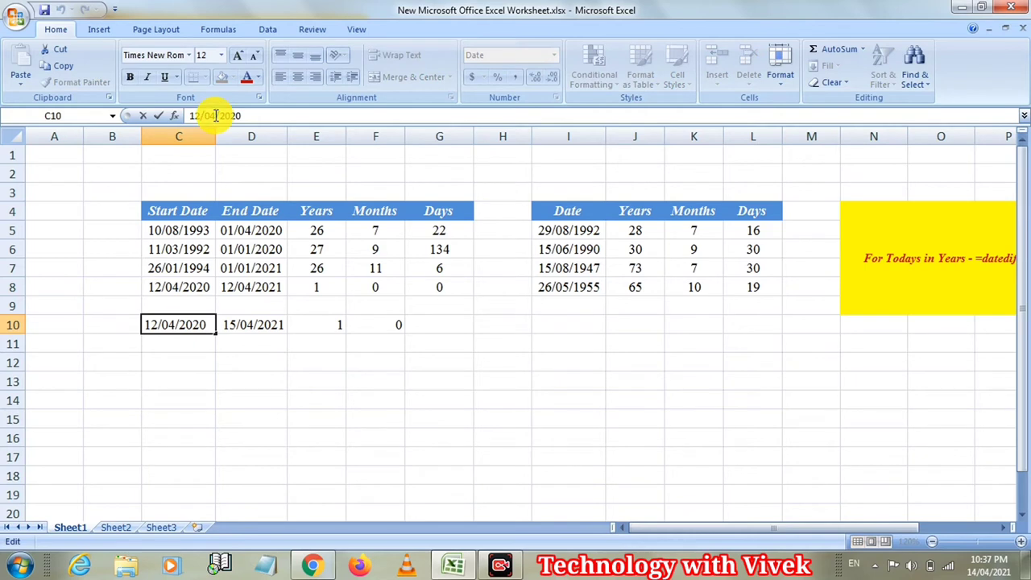
{"action": "key", "text": "BackSpace"}
{"action": "type", "text": "2"}
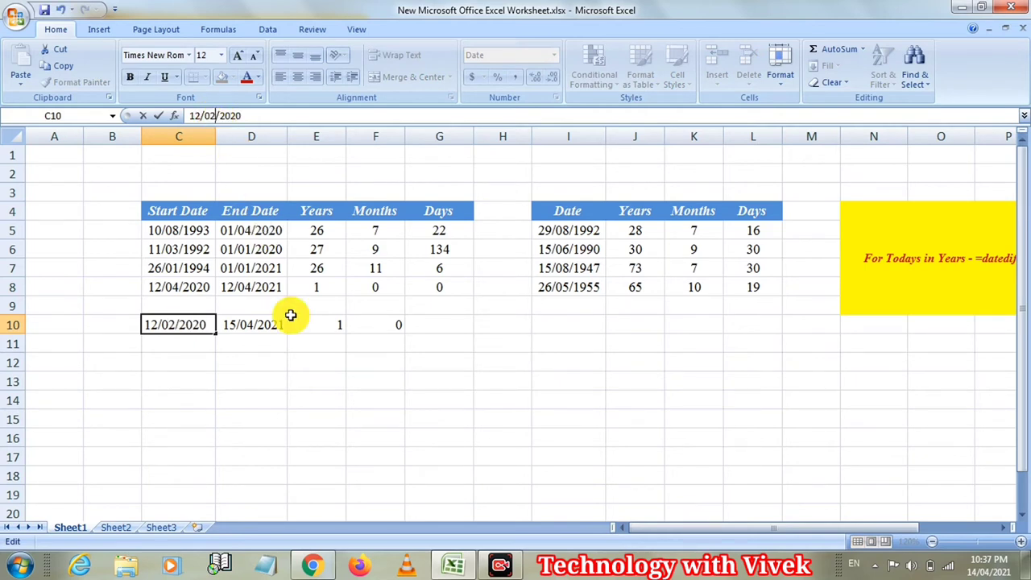
{"action": "left_click", "coordinate": [379, 342]}
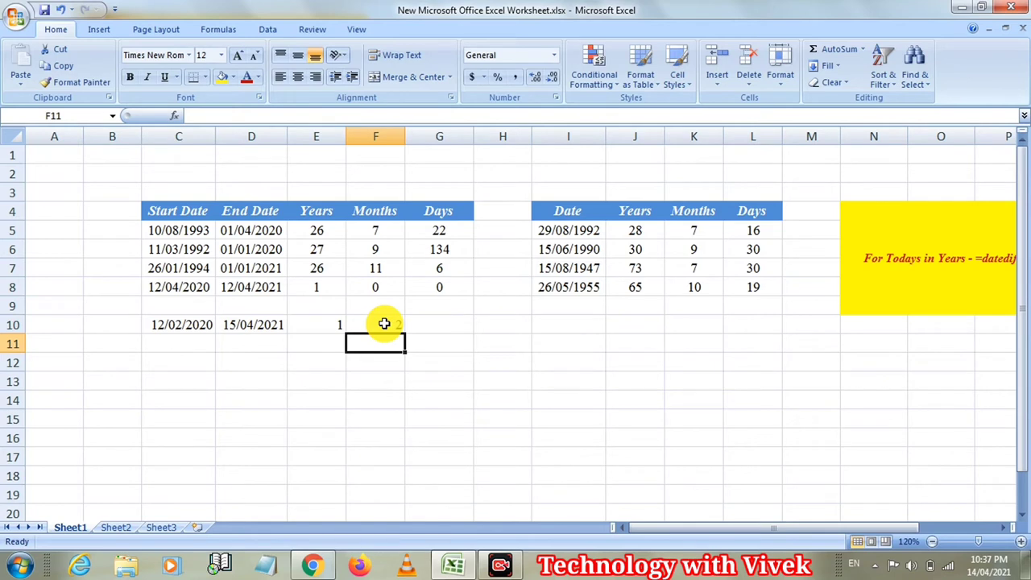
{"action": "left_click", "coordinate": [384, 324]}
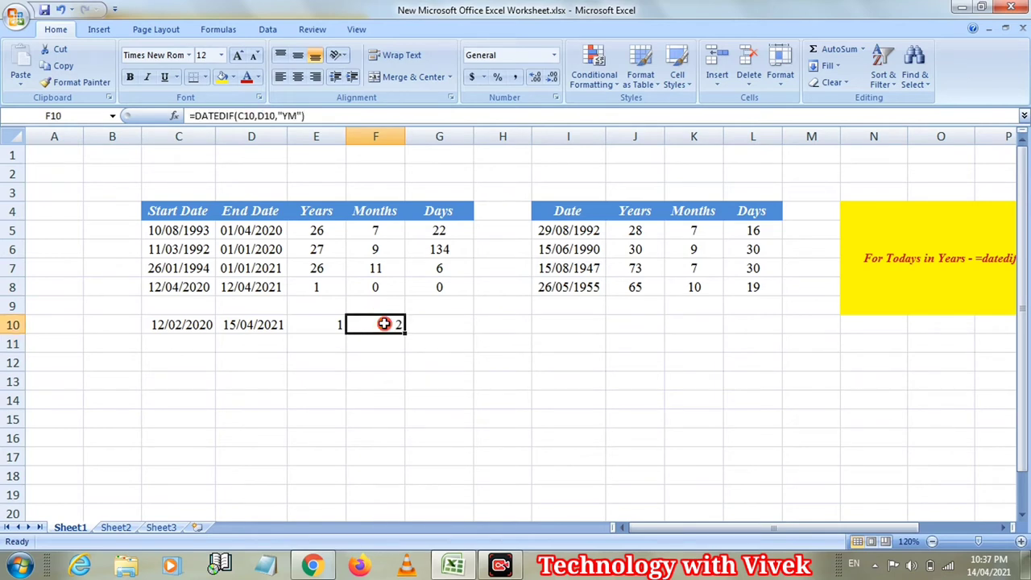
{"action": "left_click", "coordinate": [445, 326]}
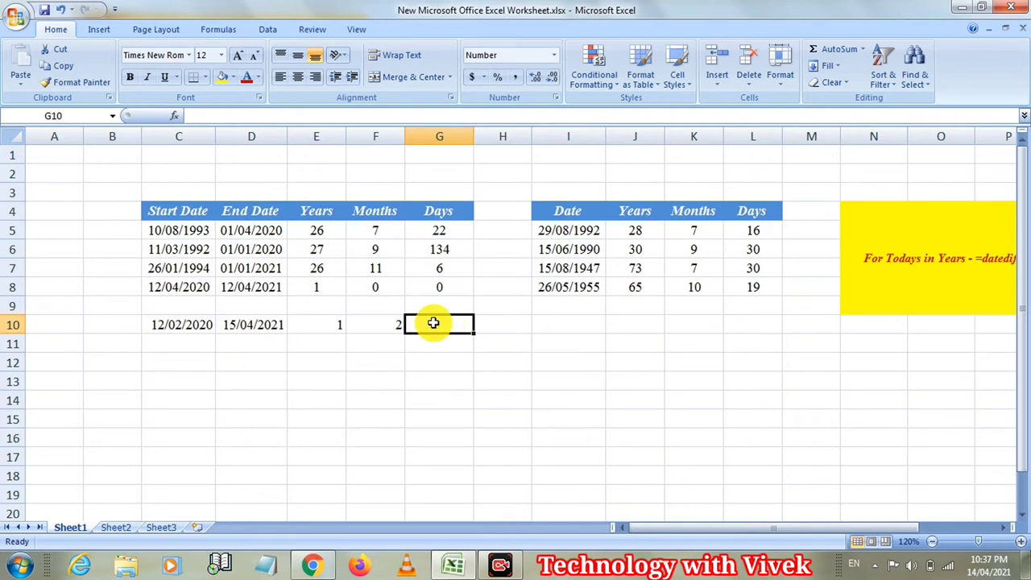
Step: Enter =DATEDIF(C10,D10,"MD") in G10, returning 3 days
{"action": "type", "text": "=d"}
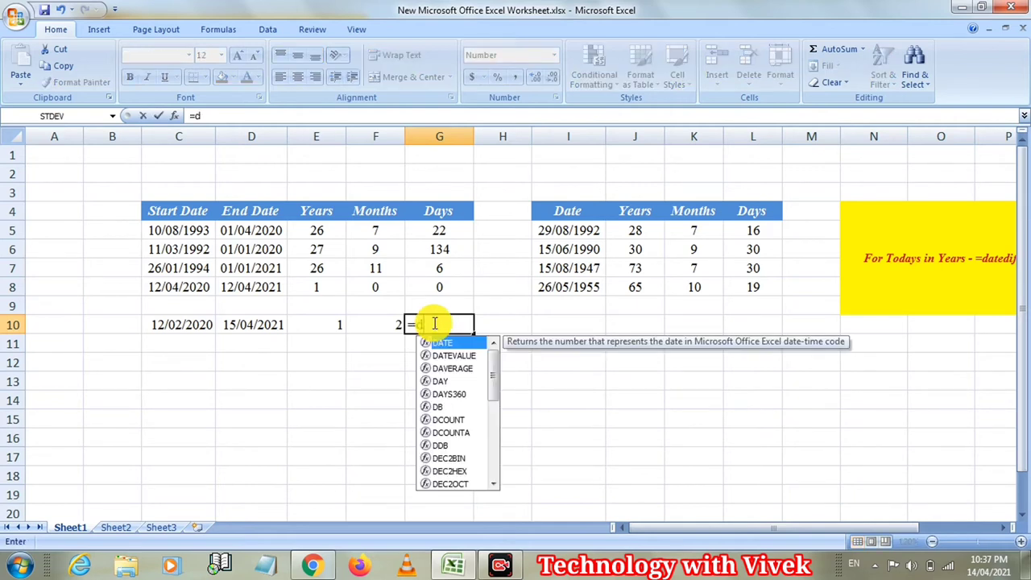
{"action": "type", "text": "atedif"}
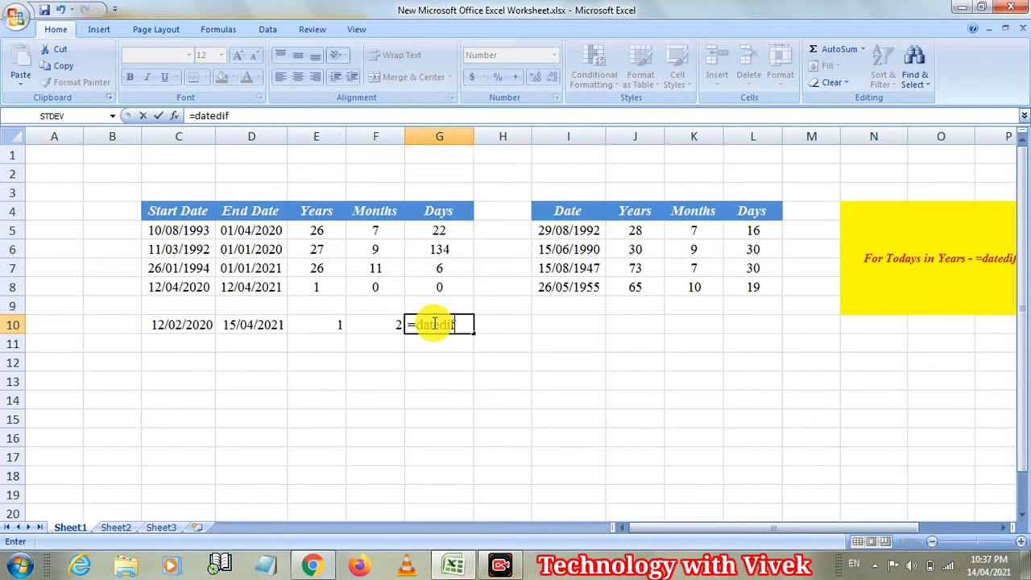
{"action": "type", "text": "("}
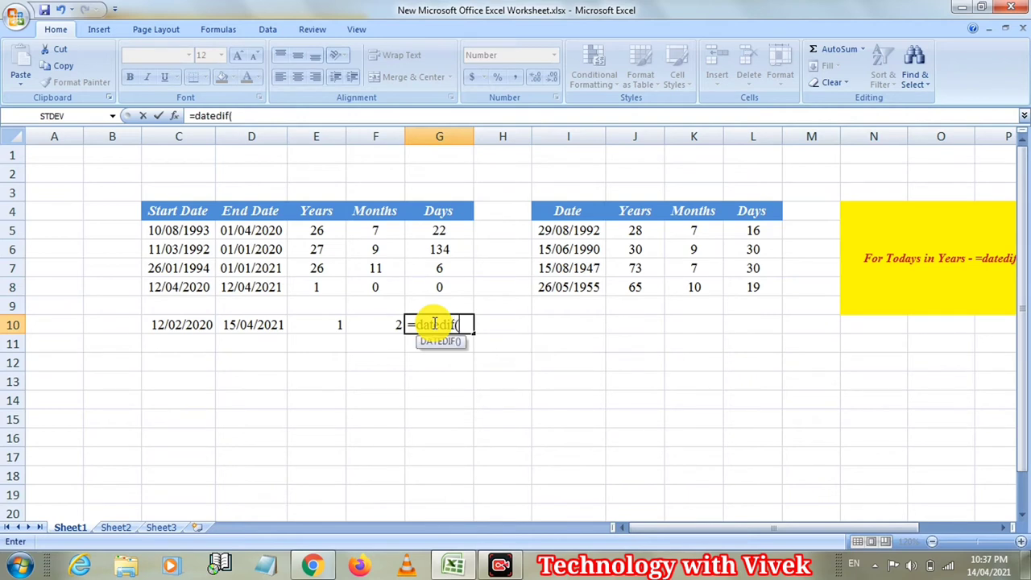
{"action": "type", "text": "C"}
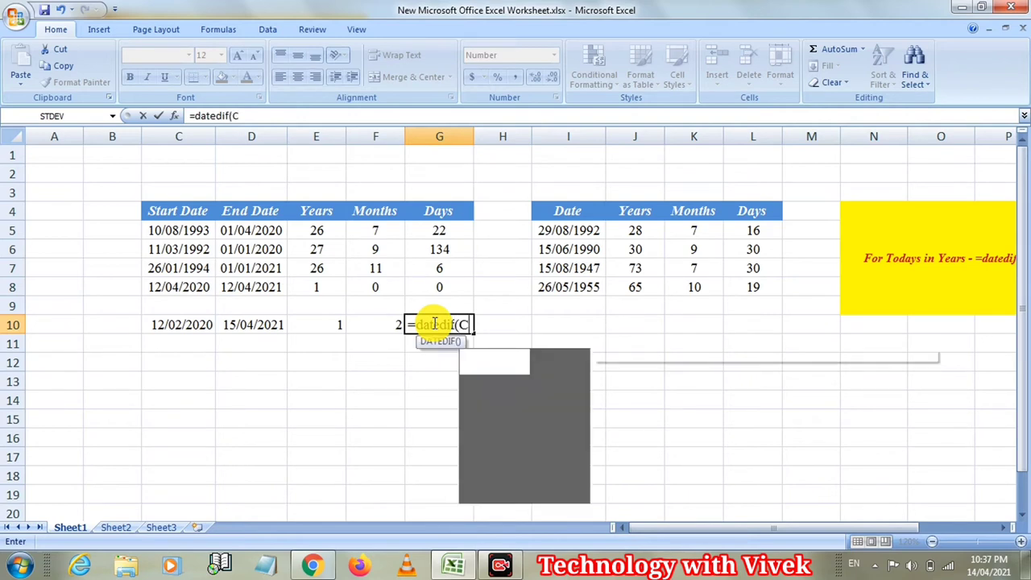
{"action": "type", "text": "10,"}
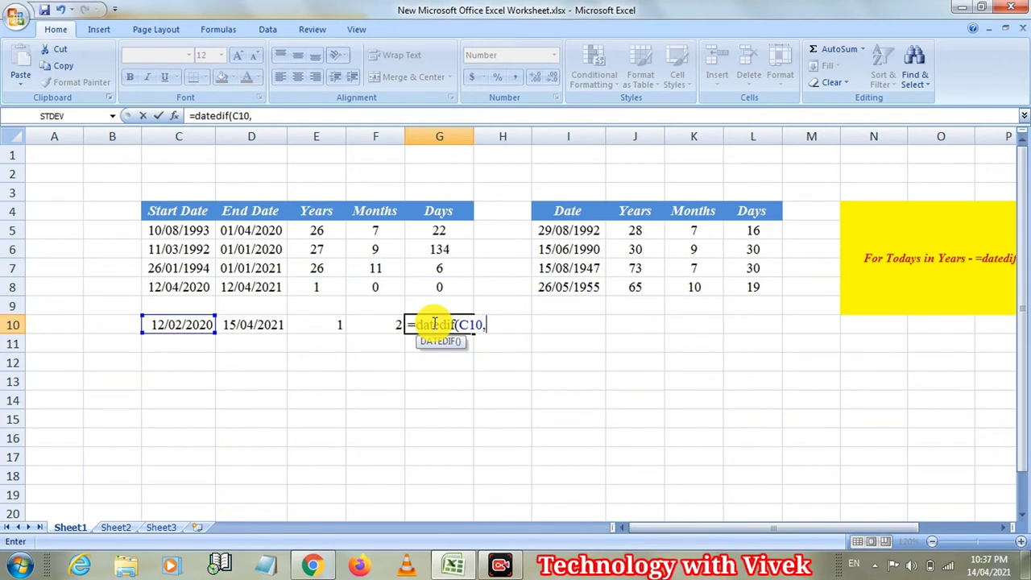
{"action": "type", "text": "D10"}
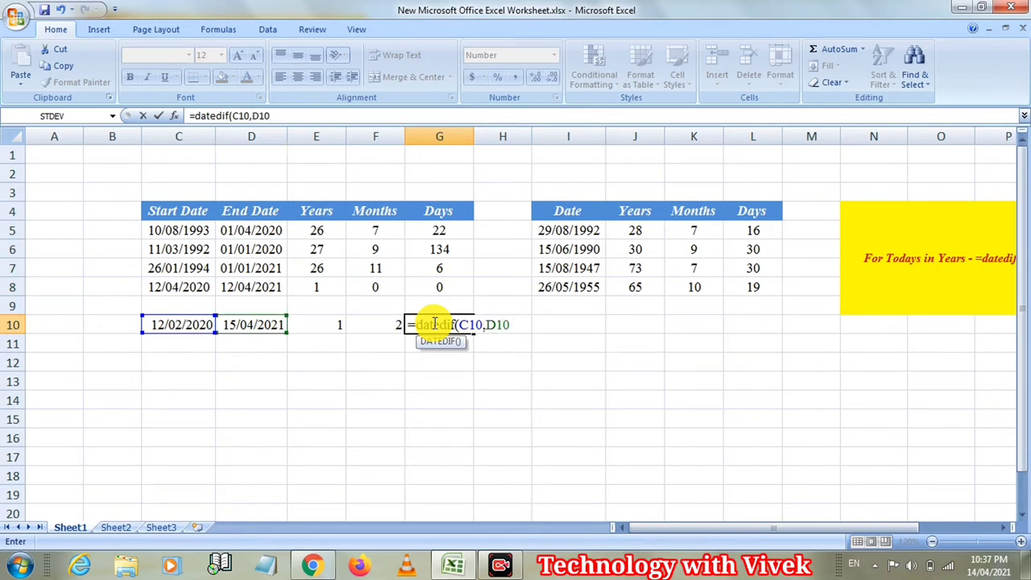
{"action": "type", "text": ","}
{"action": "type", "text": "\"M"}
{"action": "type", "text": "D"}
{"action": "type", "text": "\")"}
{"action": "key", "text": "Return"}
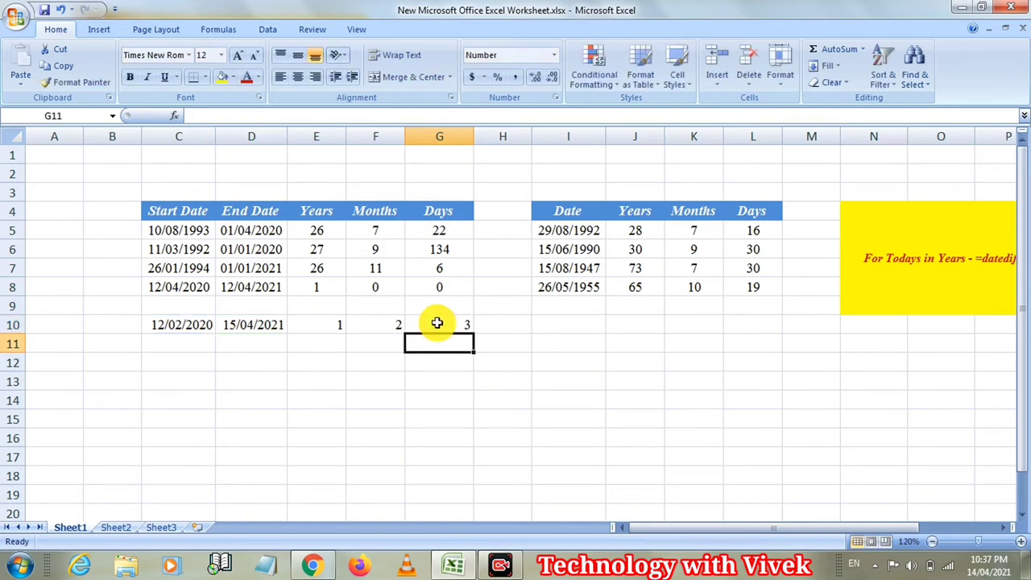
{"action": "left_click", "coordinate": [436, 324]}
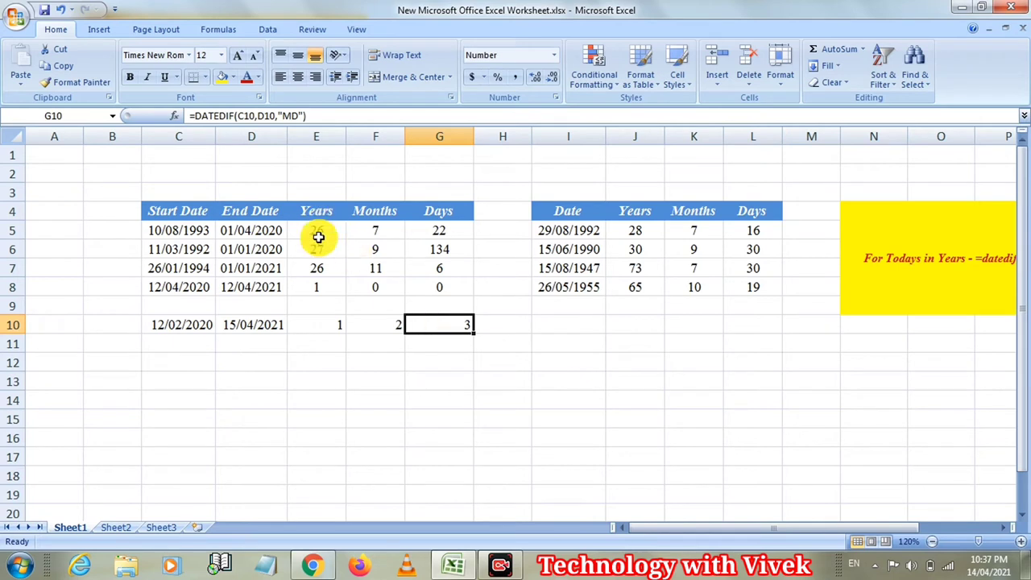
Step: Compare row 10's years, months and days results with row 5's, then pick I10
{"action": "left_click_drag", "start_coordinate": [318, 230], "coordinate": [422, 231]}
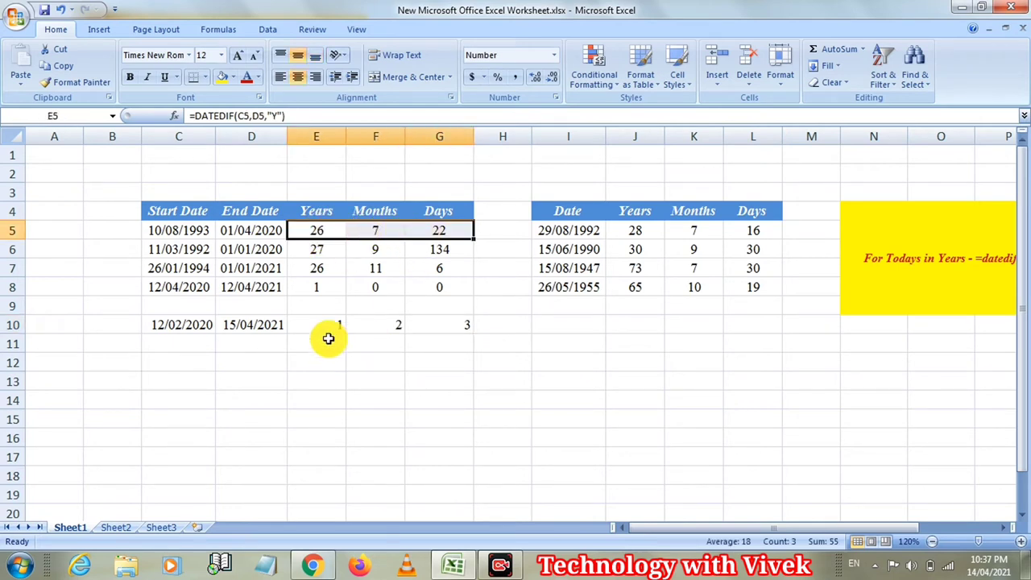
{"action": "left_click_drag", "start_coordinate": [322, 325], "coordinate": [428, 330]}
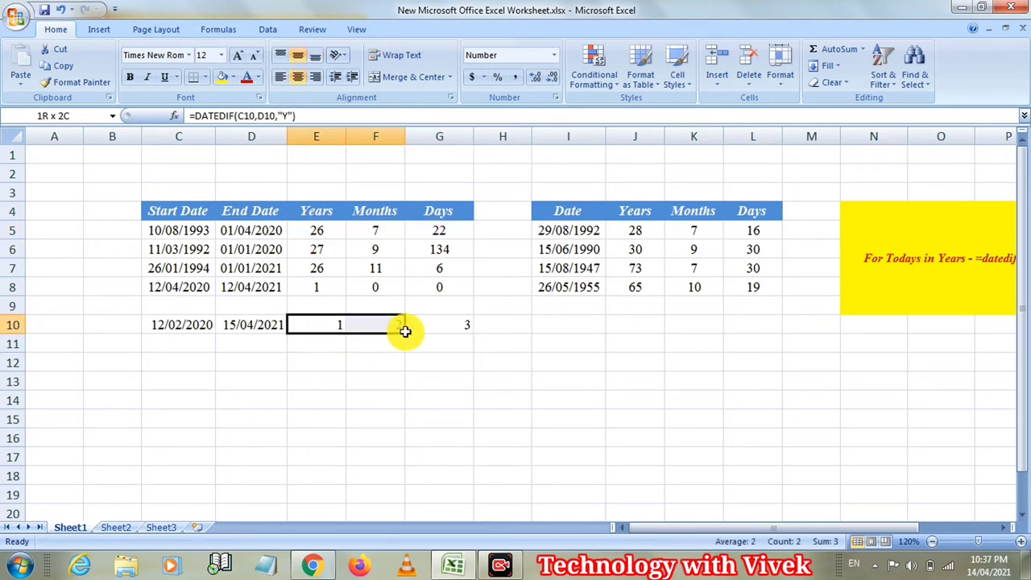
{"action": "left_click", "coordinate": [492, 325]}
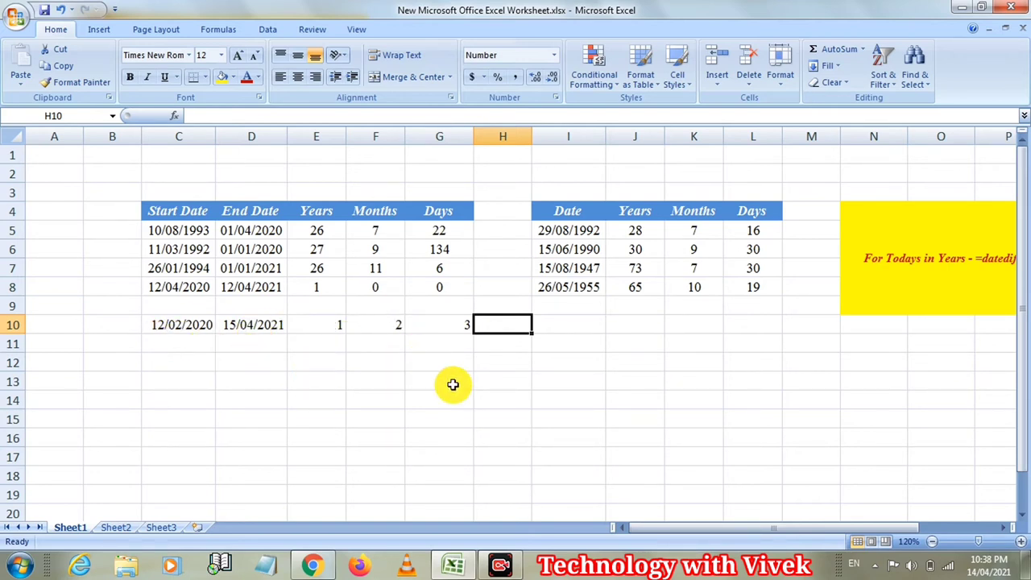
{"action": "left_click", "coordinate": [551, 324]}
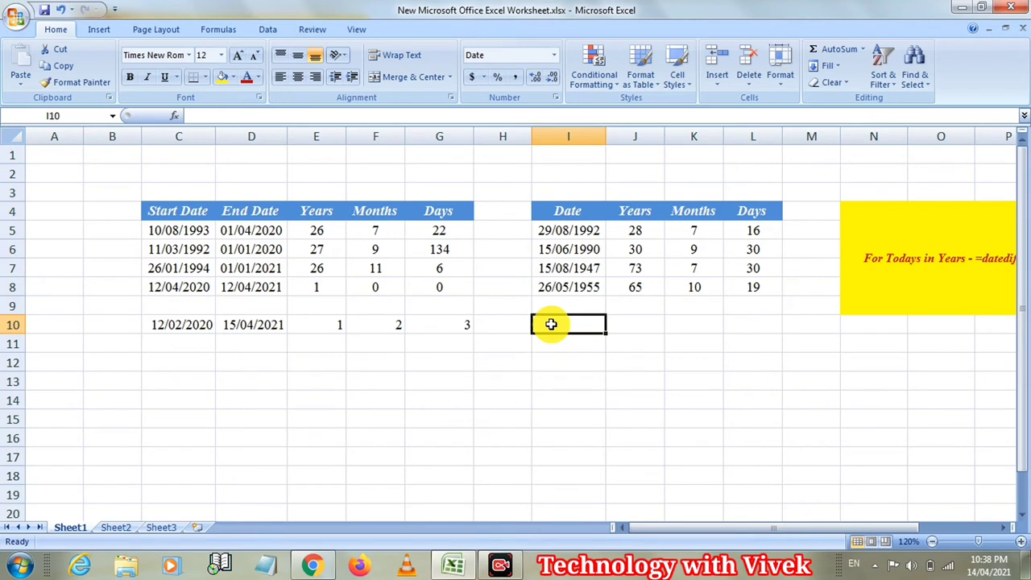
Step: Enter 15/02/1990 in I10 and =datedid(I10,today(),"Y") in J10, which shows #NAME?
{"action": "type", "text": "15/"}
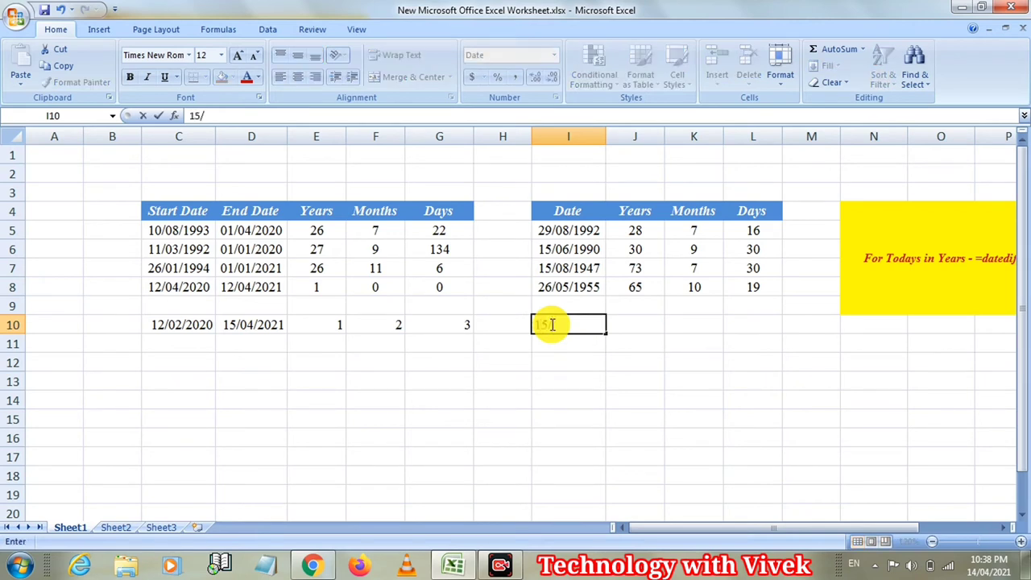
{"action": "type", "text": "02/"}
{"action": "type", "text": "1990"}
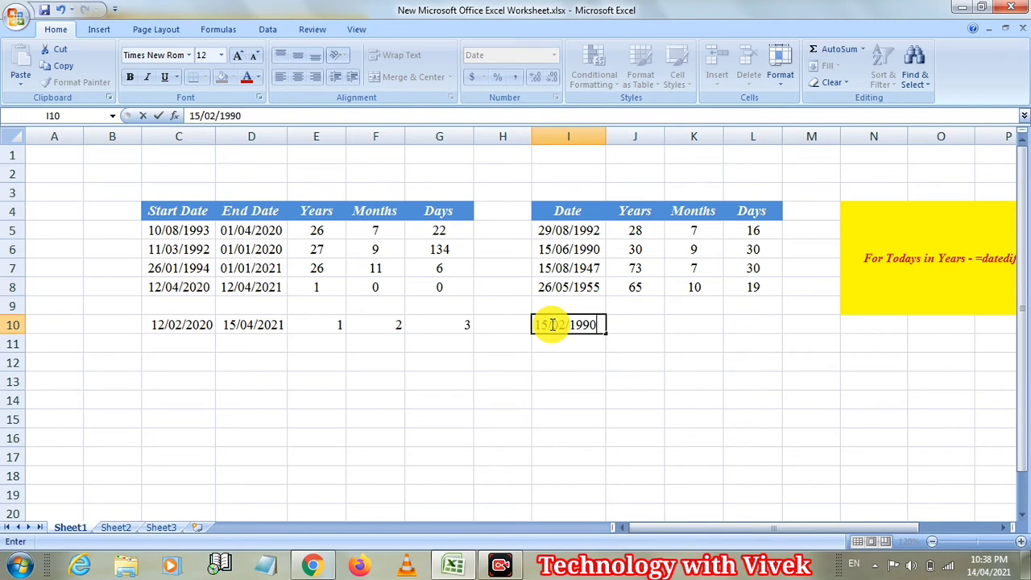
{"action": "left_click", "coordinate": [633, 327]}
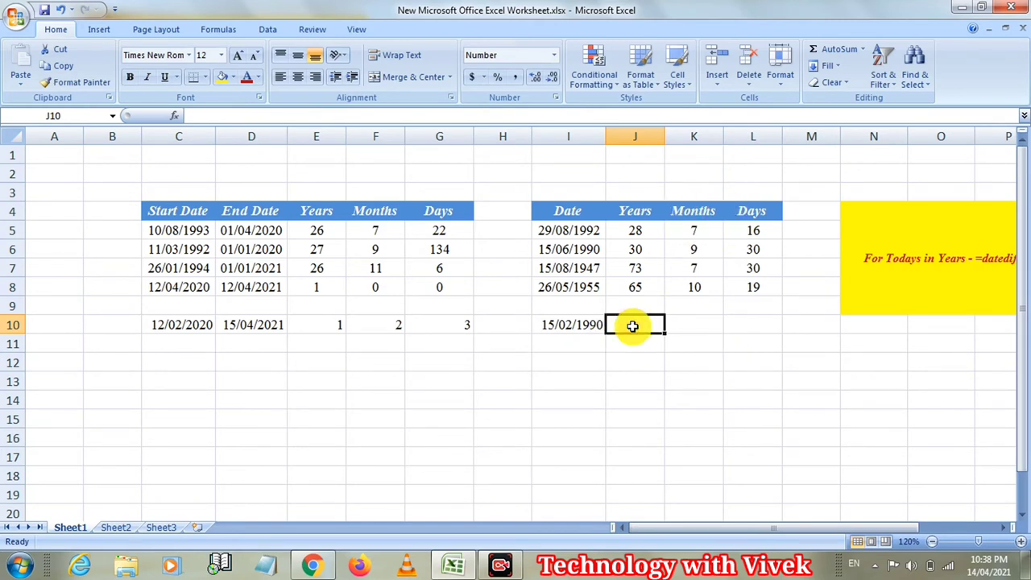
{"action": "type", "text": "="}
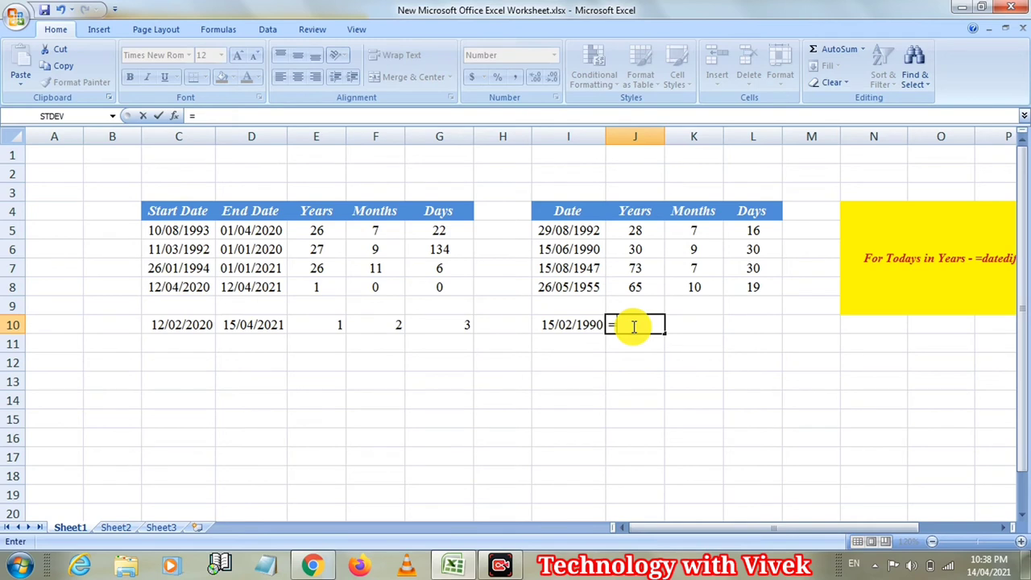
{"action": "type", "text": "dated"}
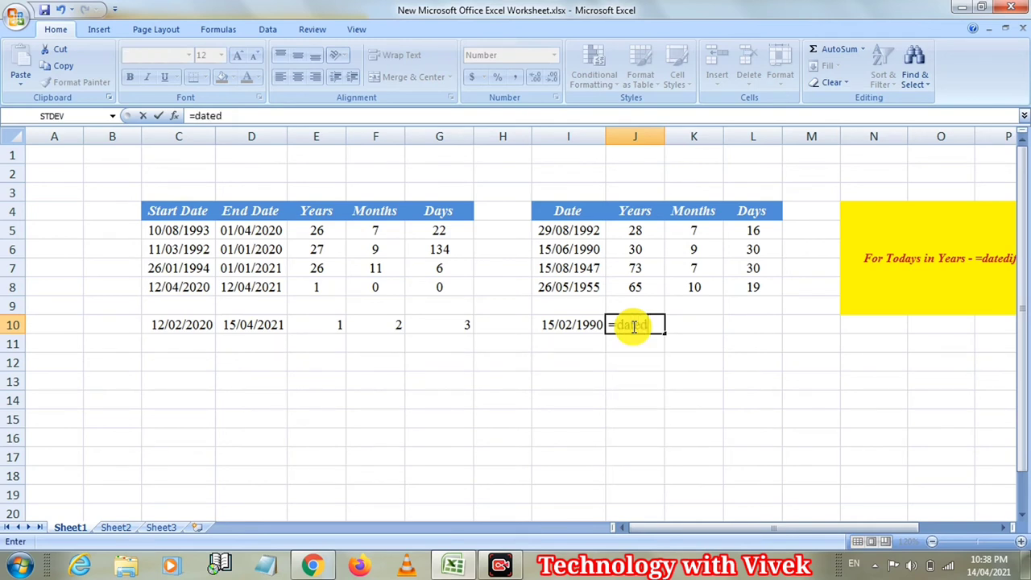
{"action": "type", "text": "id("}
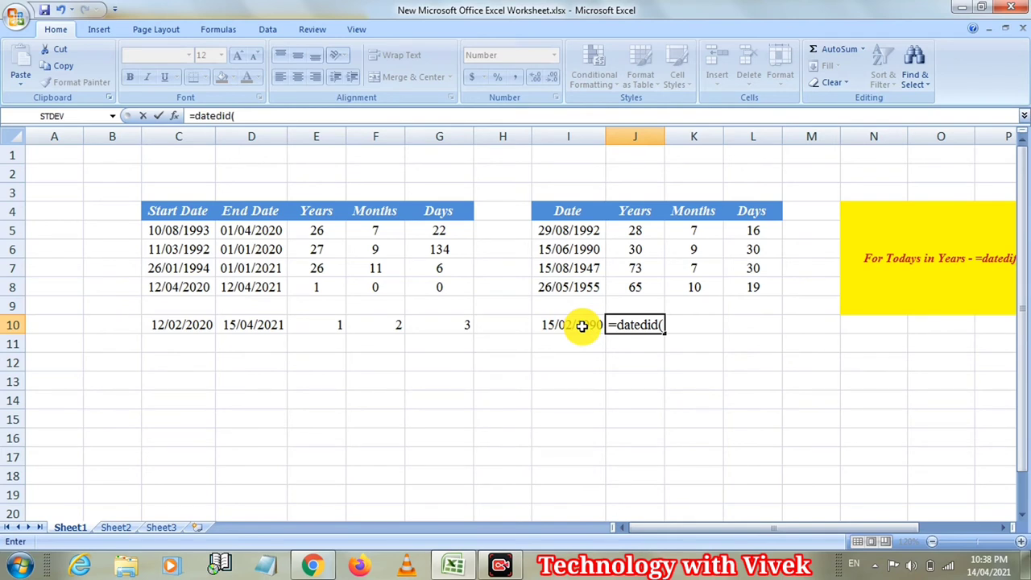
{"action": "type", "text": "I"}
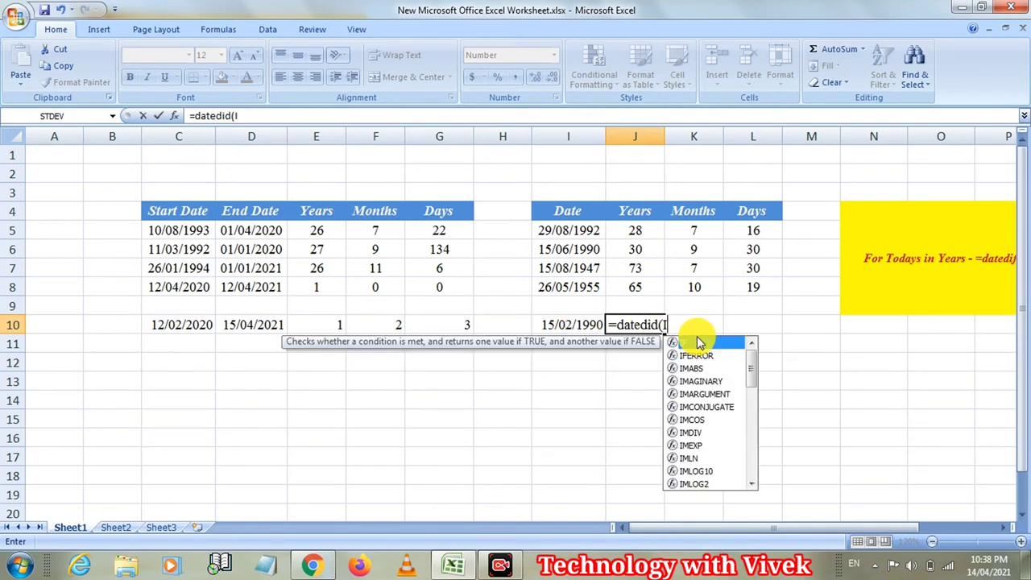
{"action": "type", "text": "10"}
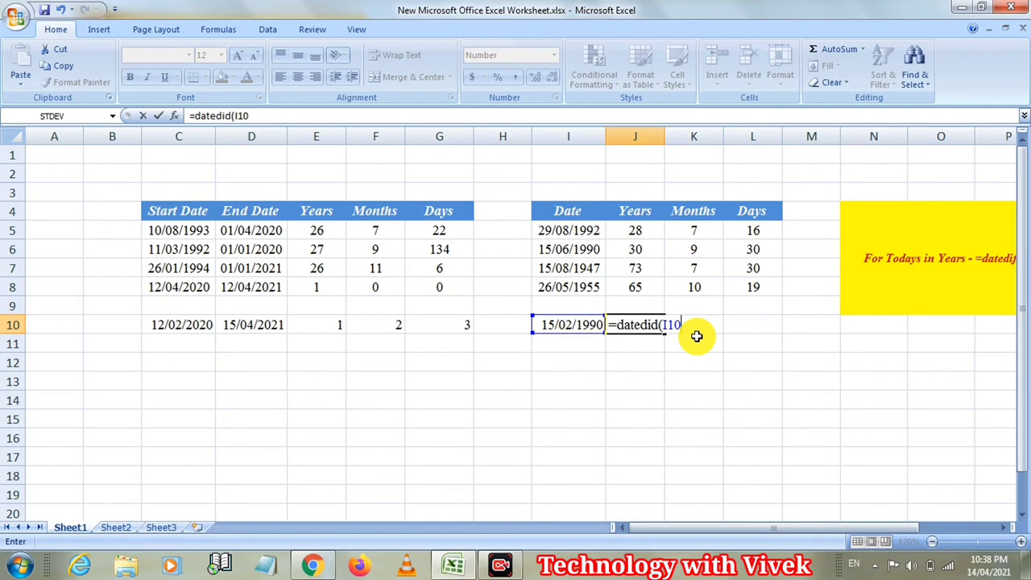
{"action": "type", "text": ","}
{"action": "type", "text": "today"}
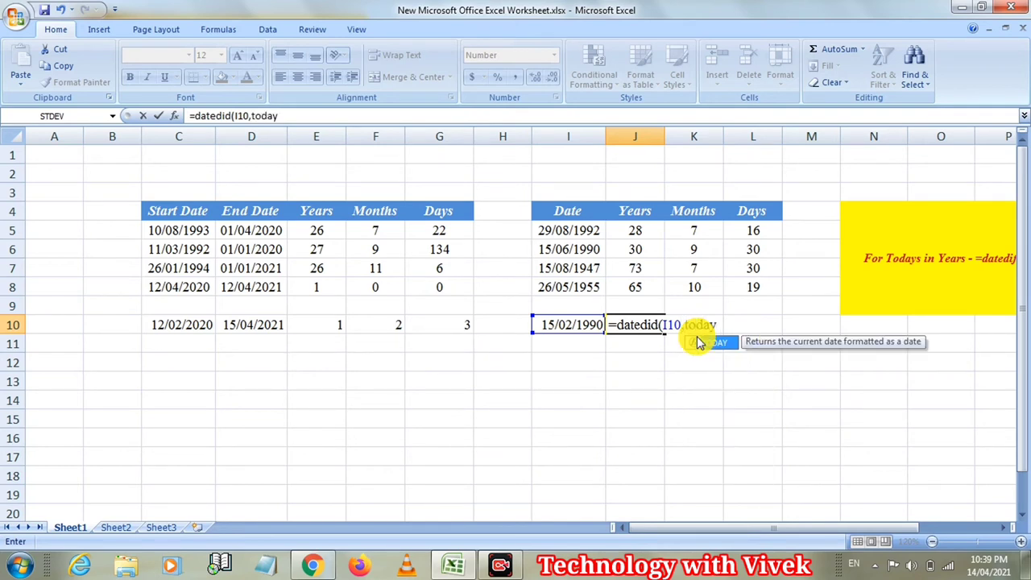
{"action": "type", "text": "()"}
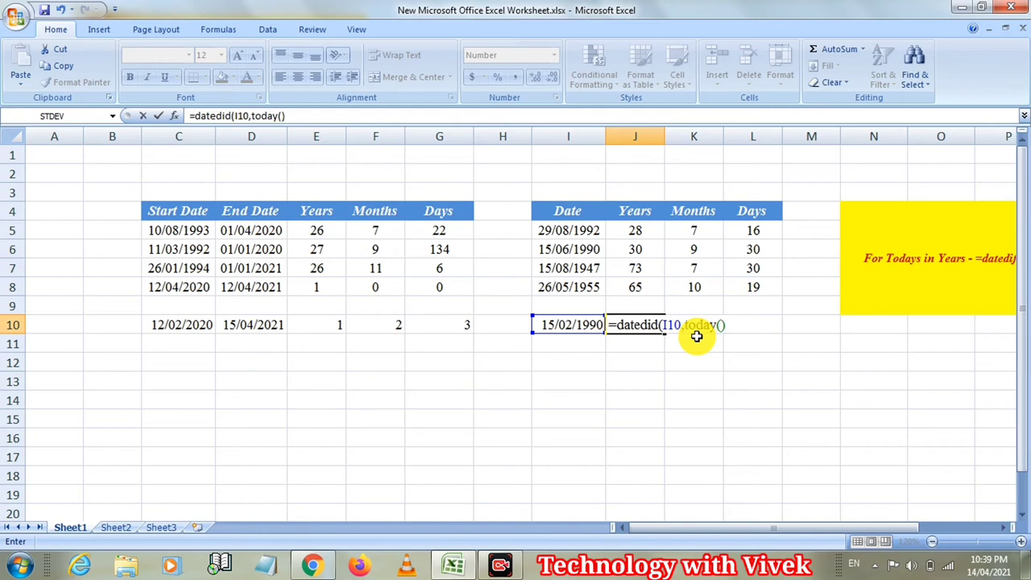
{"action": "type", "text": ","}
{"action": "type", "text": "\""}
{"action": "type", "text": "Y\""}
{"action": "type", "text": ")"}
{"action": "key", "text": "Return"}
Step: Compare J10's #NAME? formula with the working formula in J5
{"action": "left_click", "coordinate": [649, 325]}
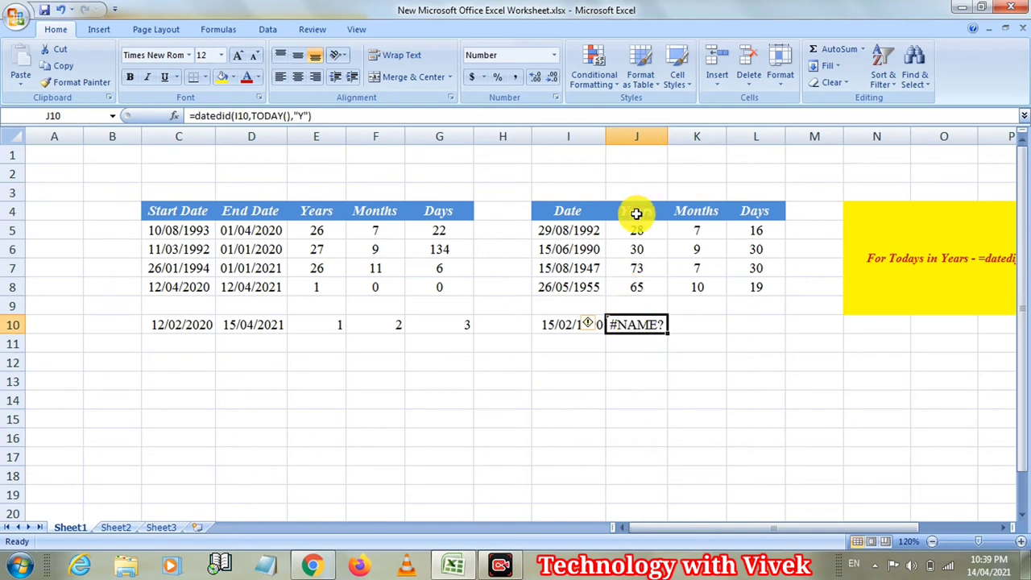
{"action": "left_click", "coordinate": [636, 234]}
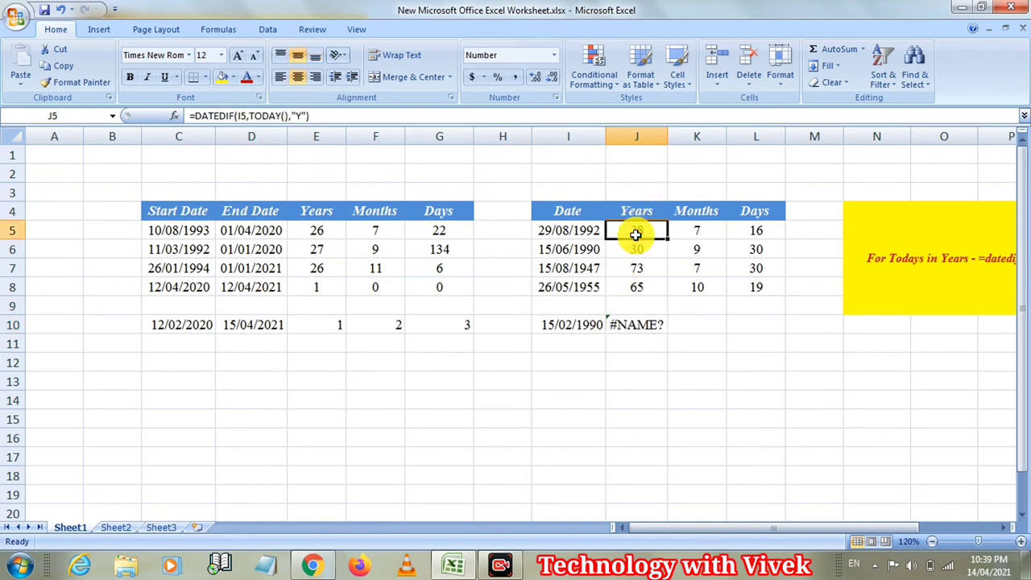
{"action": "left_click", "coordinate": [635, 325]}
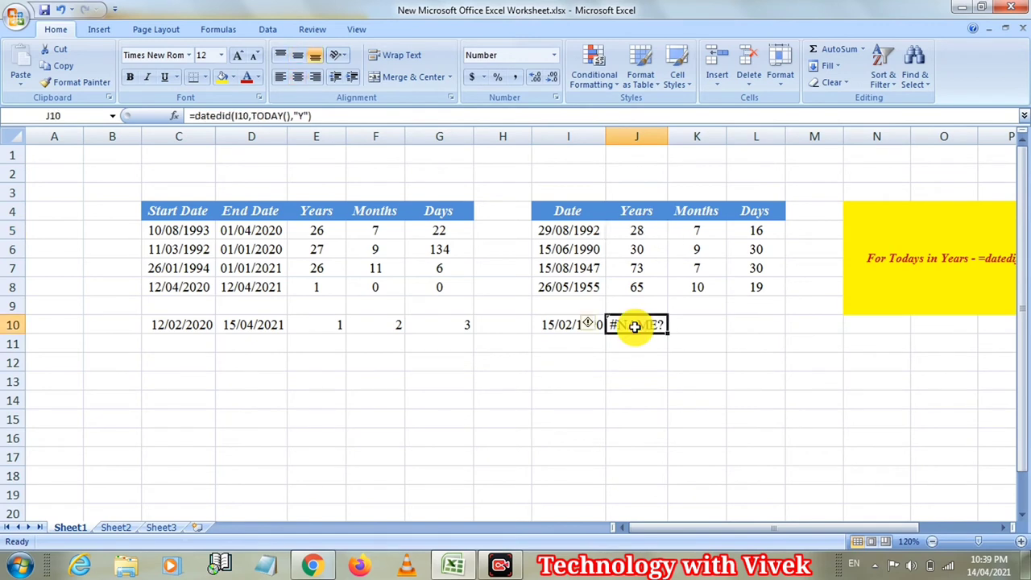
Step: Format column J as Number with 0 decimal places
{"action": "left_click", "coordinate": [628, 133]}
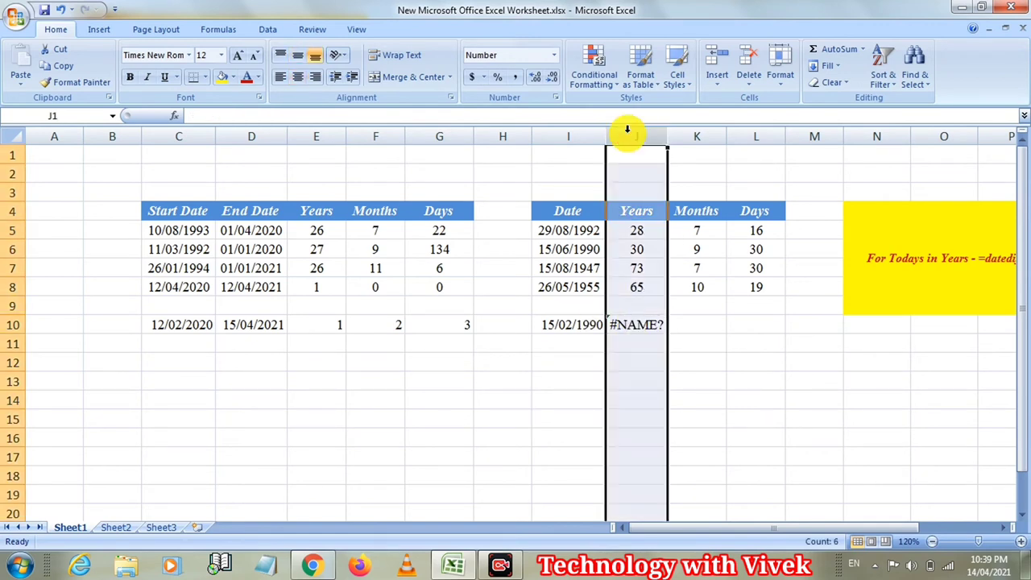
{"action": "right_click", "coordinate": [628, 131]}
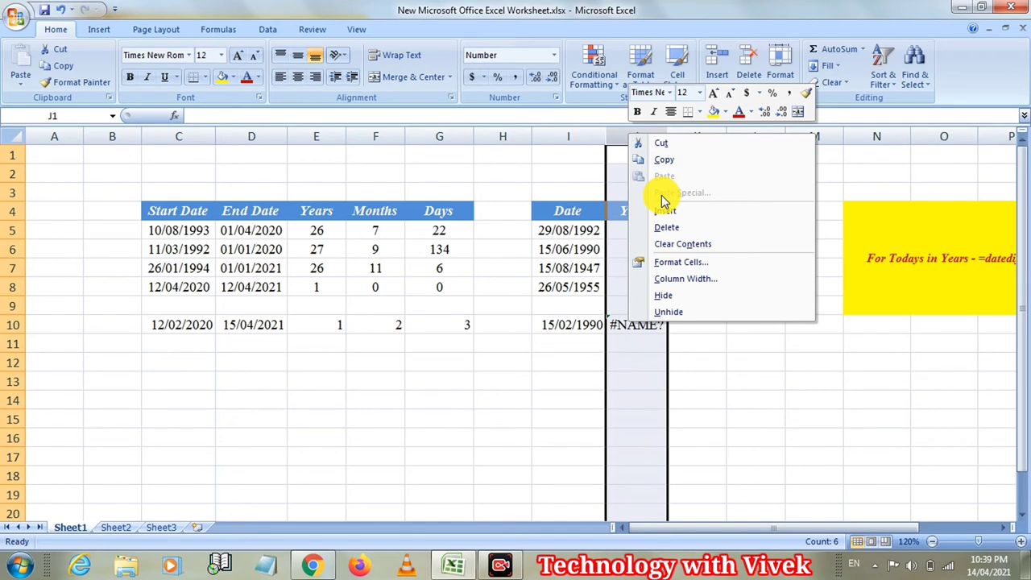
{"action": "left_click", "coordinate": [665, 262]}
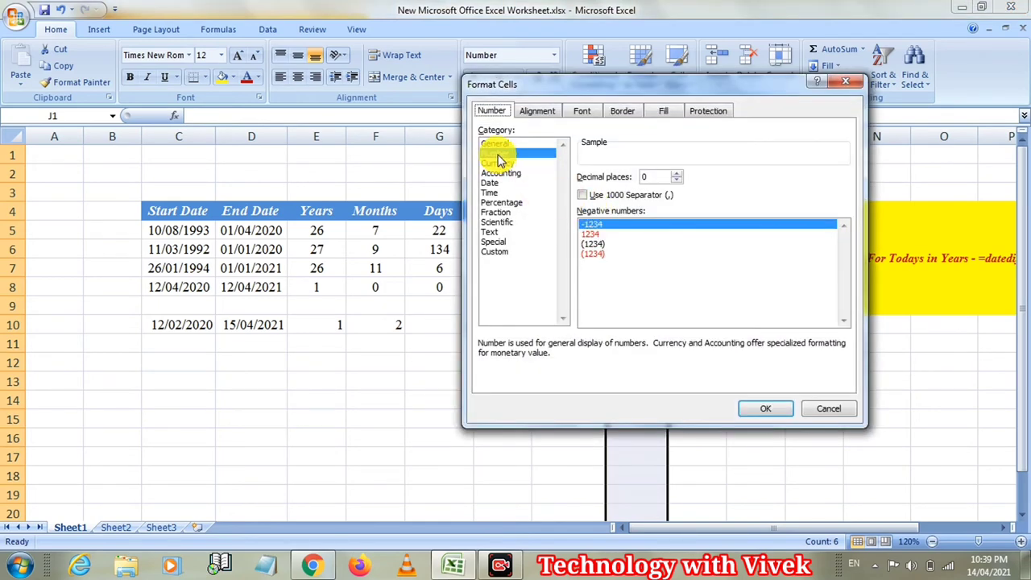
{"action": "left_click", "coordinate": [766, 415]}
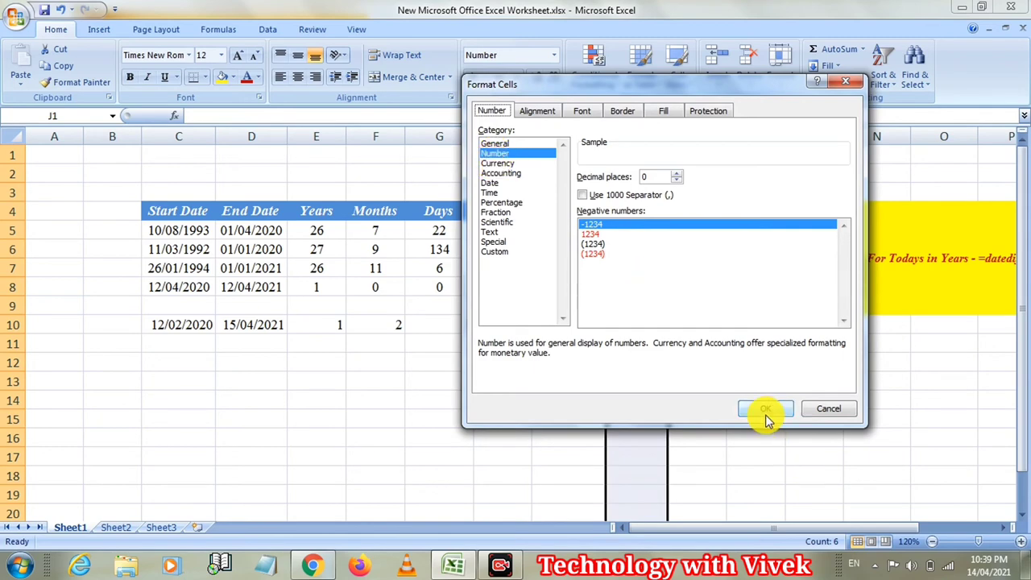
{"action": "left_click", "coordinate": [593, 339]}
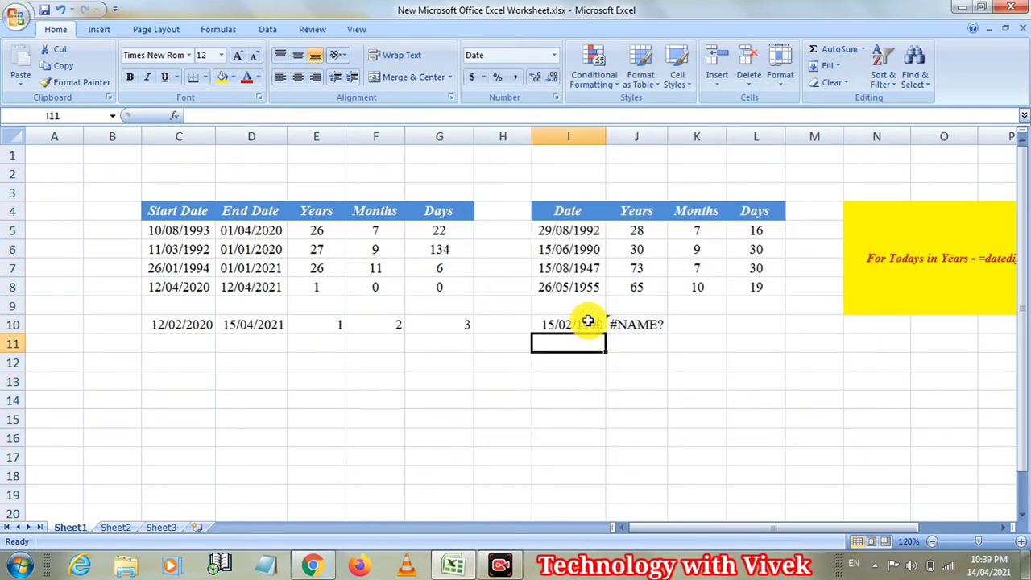
Step: Fix the 'datedid' typo in J10 so =DATEDIF(I10,TODAY(),"Y") returns 31 years instead of #NAME?
{"action": "left_click", "coordinate": [589, 323]}
{"action": "left_click", "coordinate": [626, 325]}
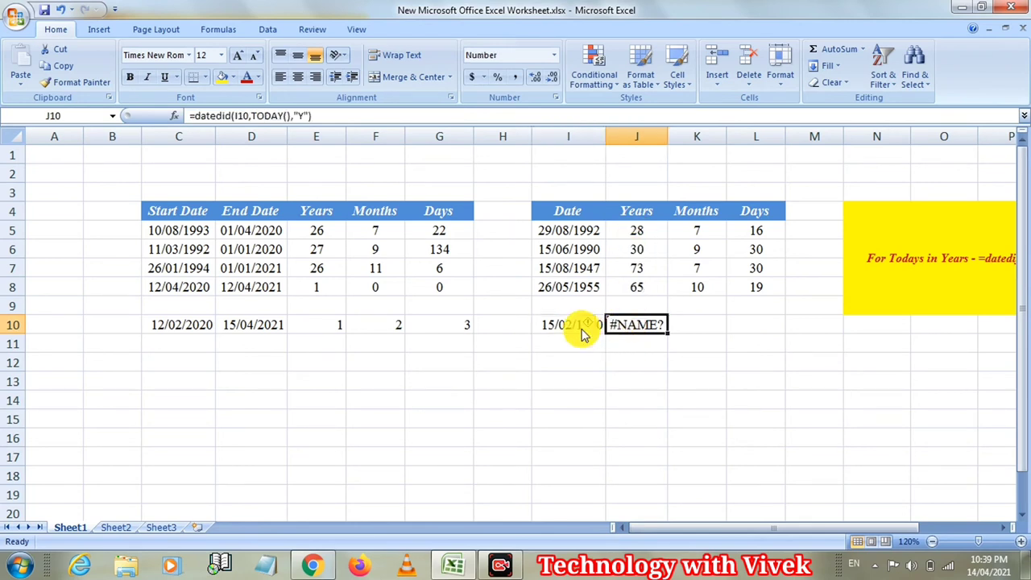
{"action": "left_click", "coordinate": [565, 324]}
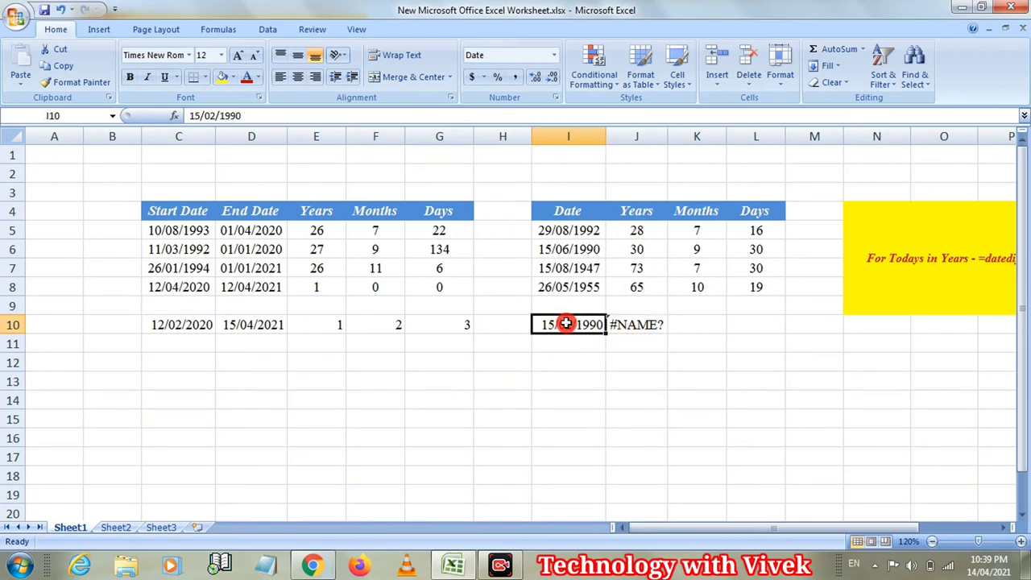
{"action": "left_click", "coordinate": [634, 324]}
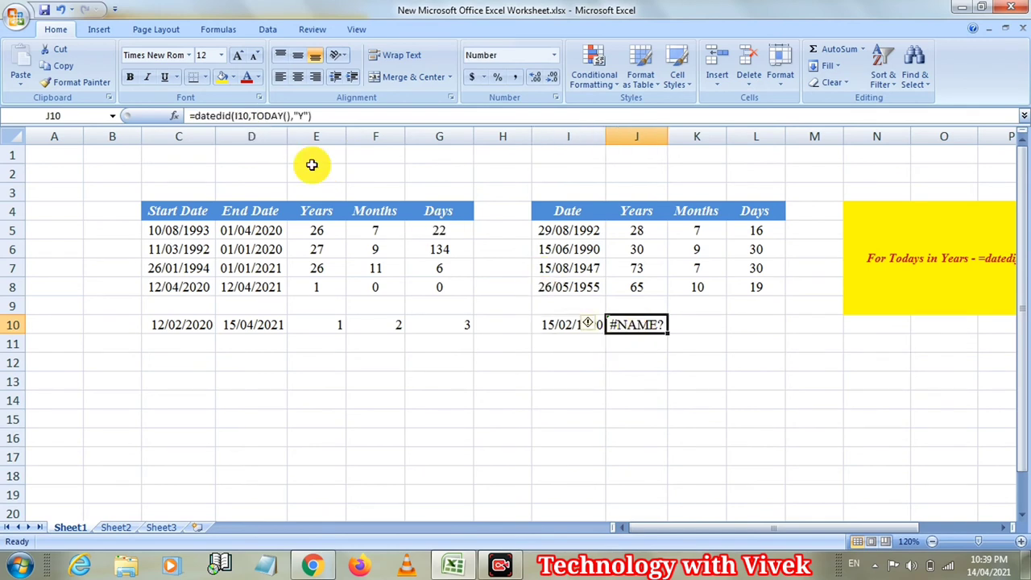
{"action": "left_click", "coordinate": [230, 115]}
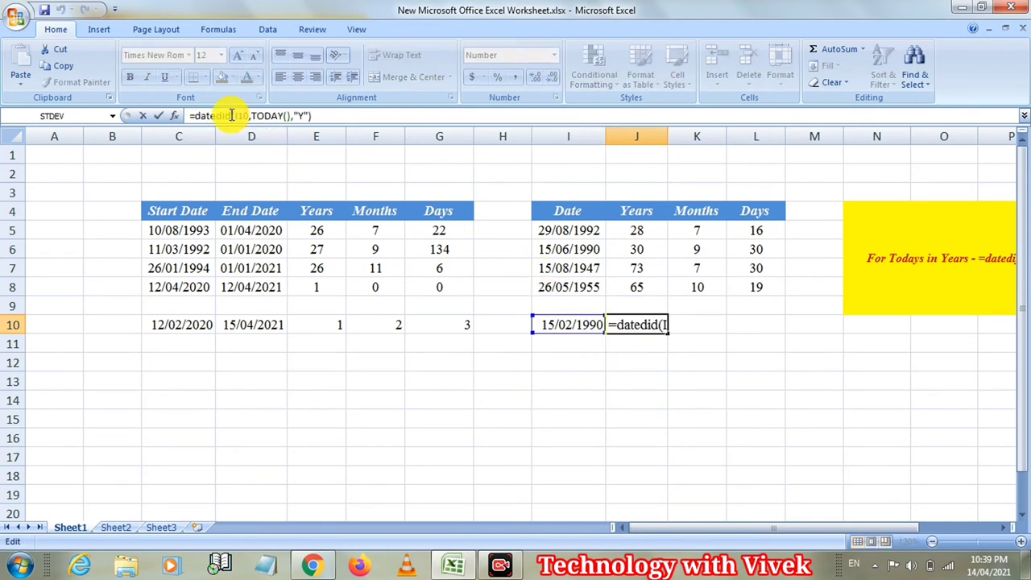
{"action": "key", "text": "BackSpace"}
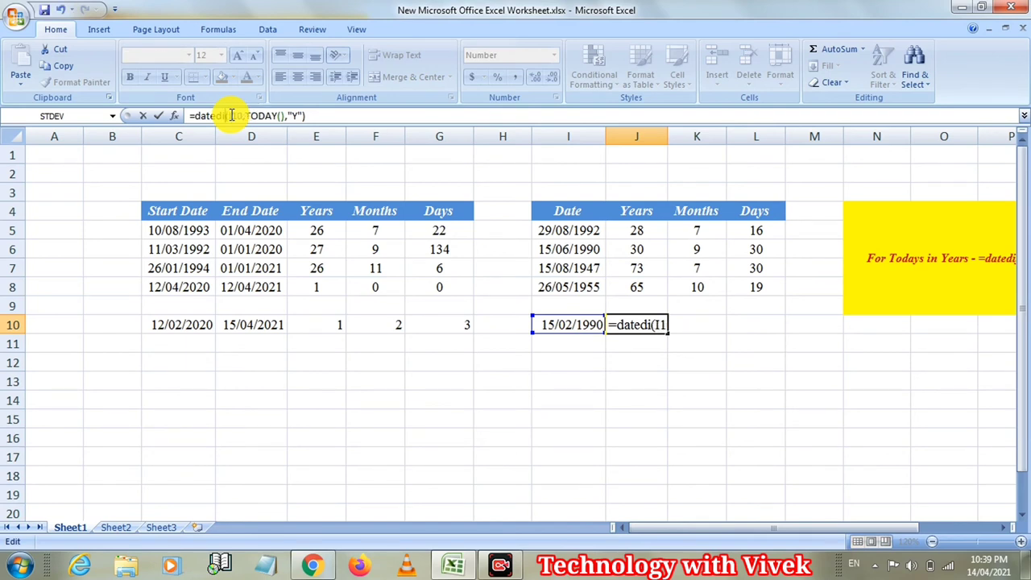
{"action": "type", "text": "f"}
{"action": "key", "text": "Return"}
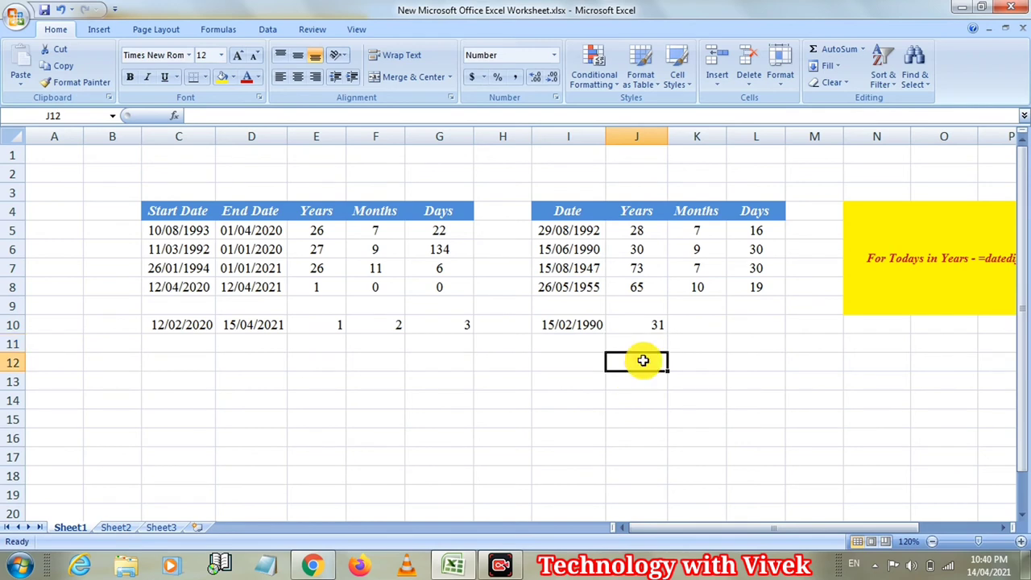
{"action": "left_click", "coordinate": [638, 324]}
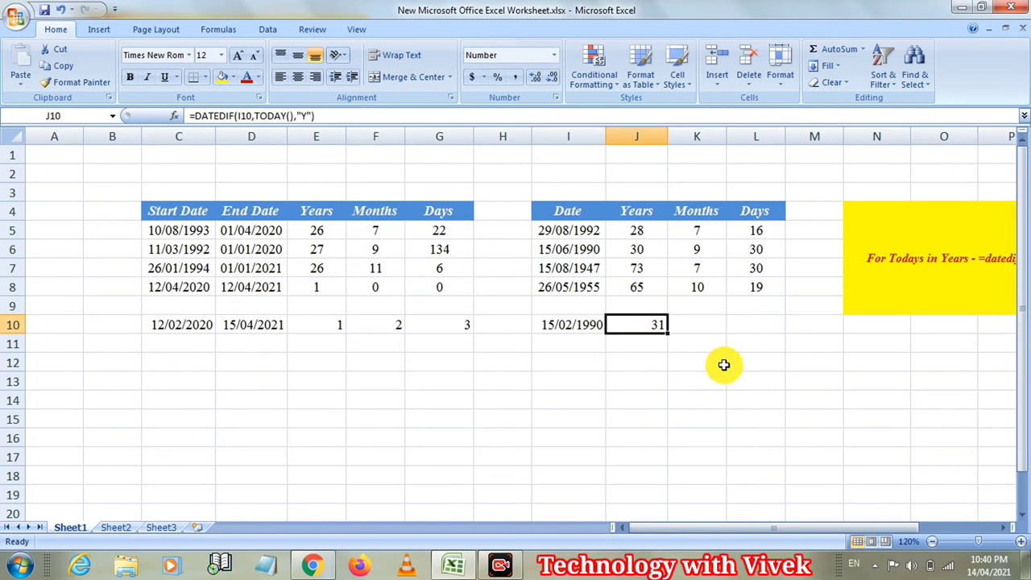
Step: Enter =DATEDIF(I10,TODAY(),"YM") in K10 to show the extra 1 month
{"action": "left_click", "coordinate": [701, 324]}
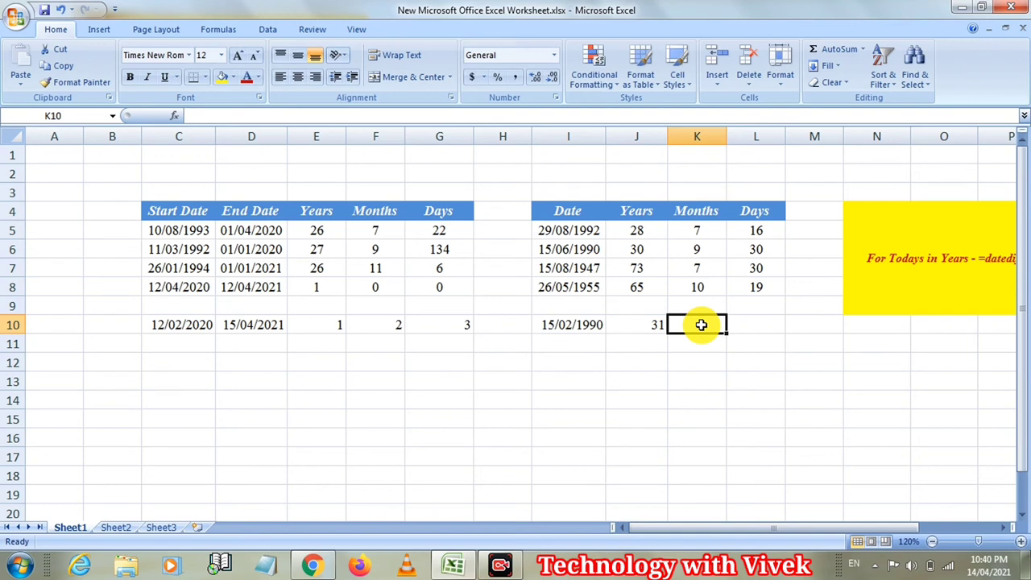
{"action": "type", "text": "=da"}
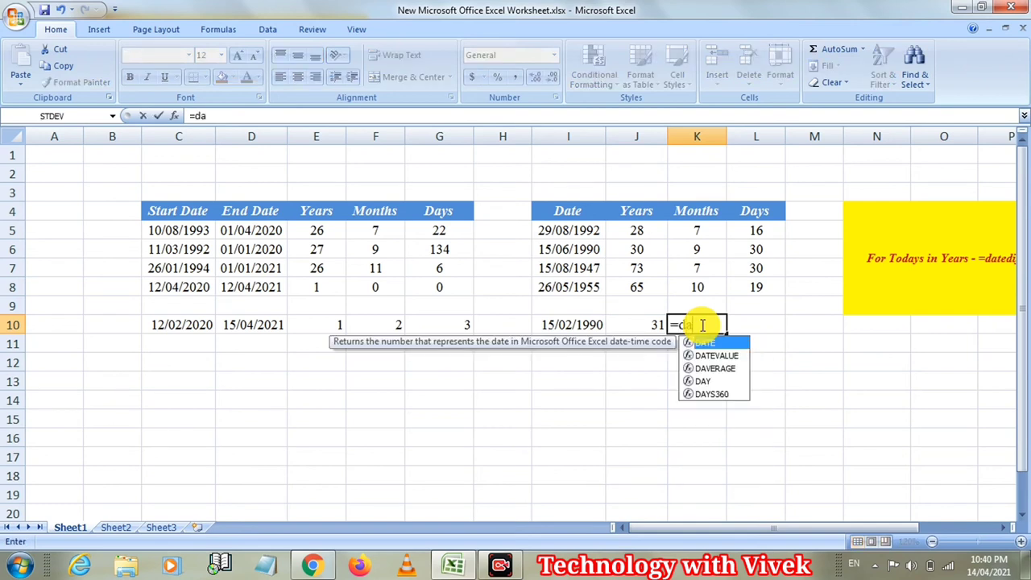
{"action": "type", "text": "ted"}
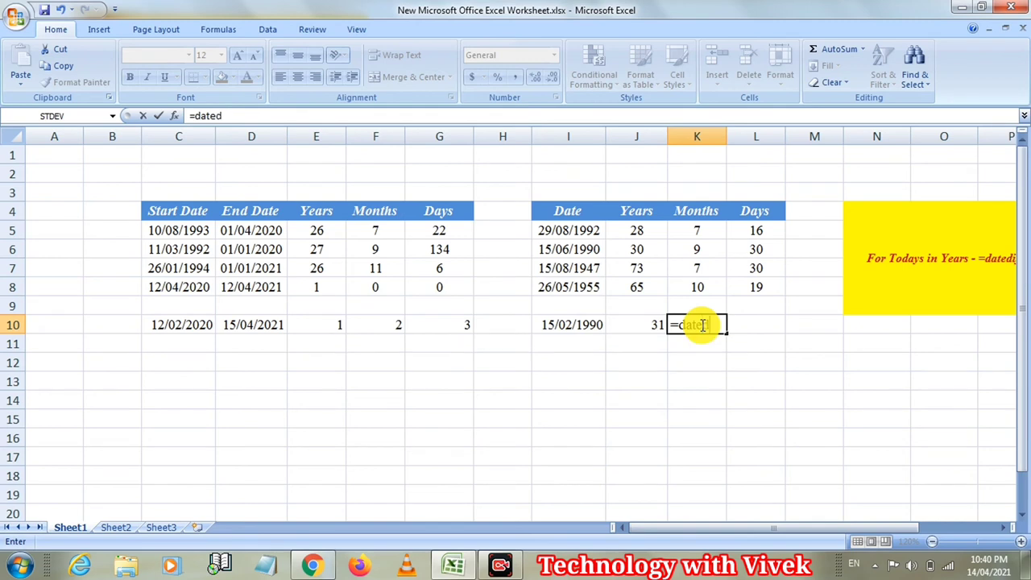
{"action": "type", "text": "if"}
{"action": "type", "text": "("}
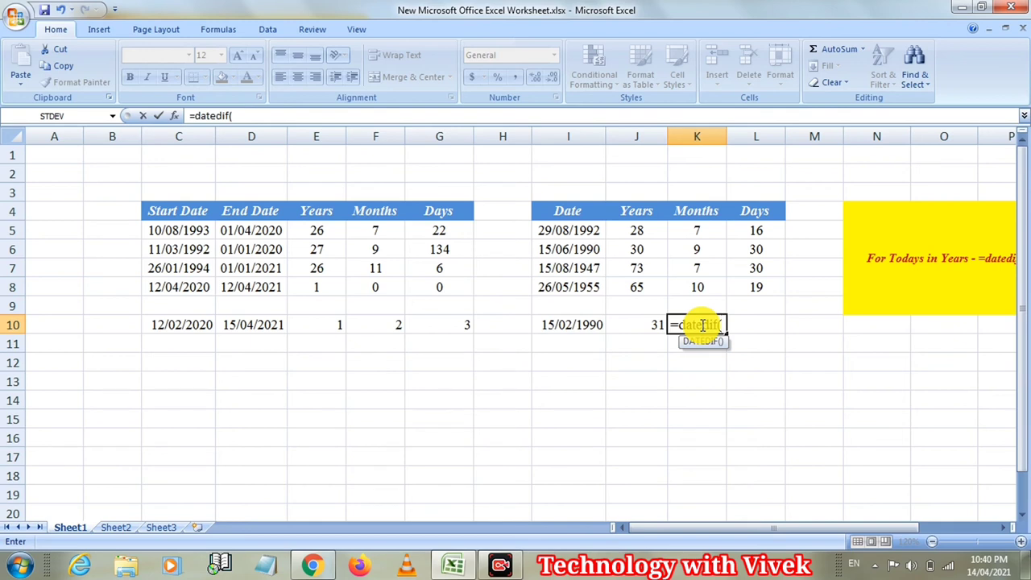
{"action": "type", "text": "I"}
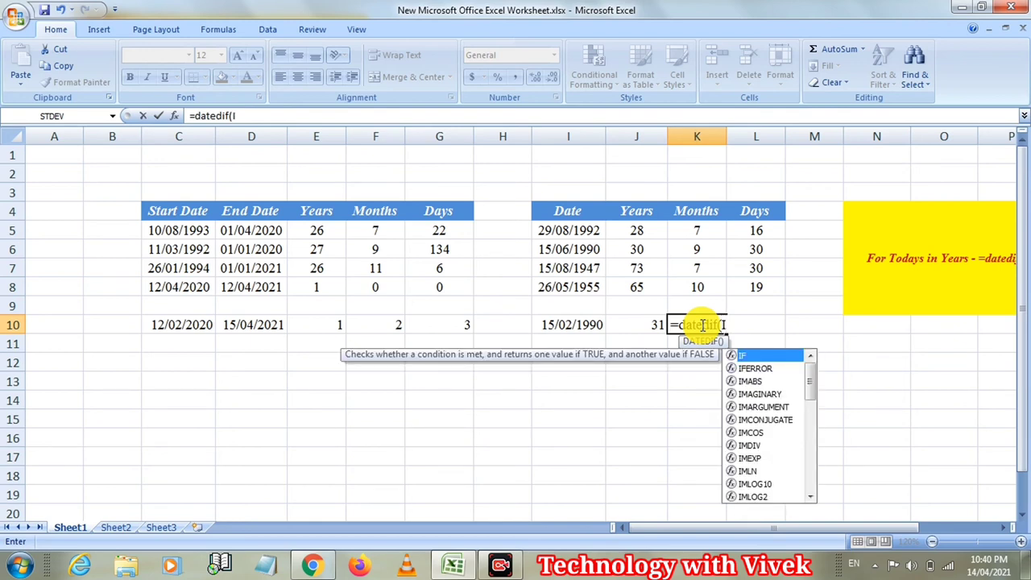
{"action": "type", "text": "10"}
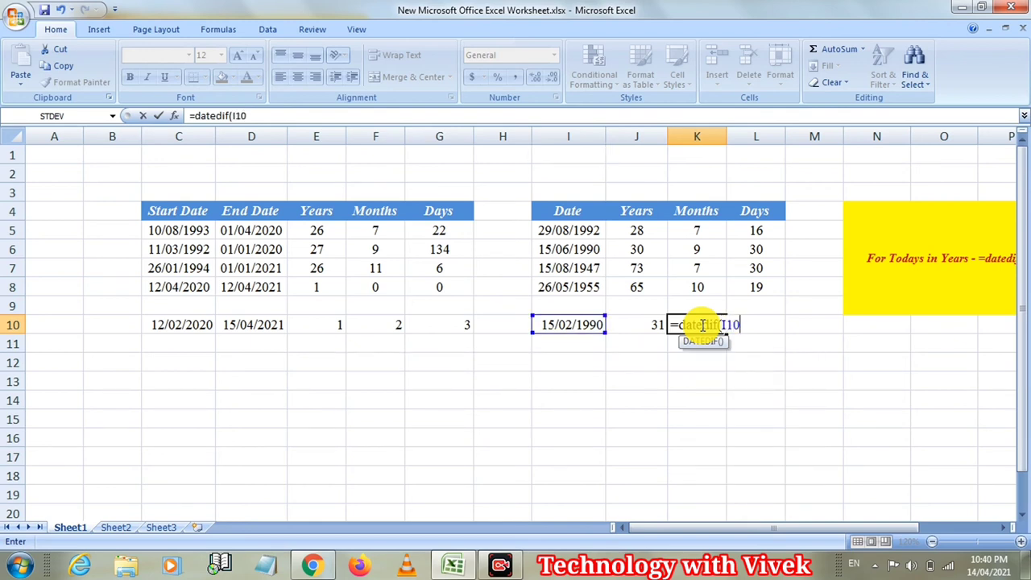
{"action": "type", "text": ",tod"}
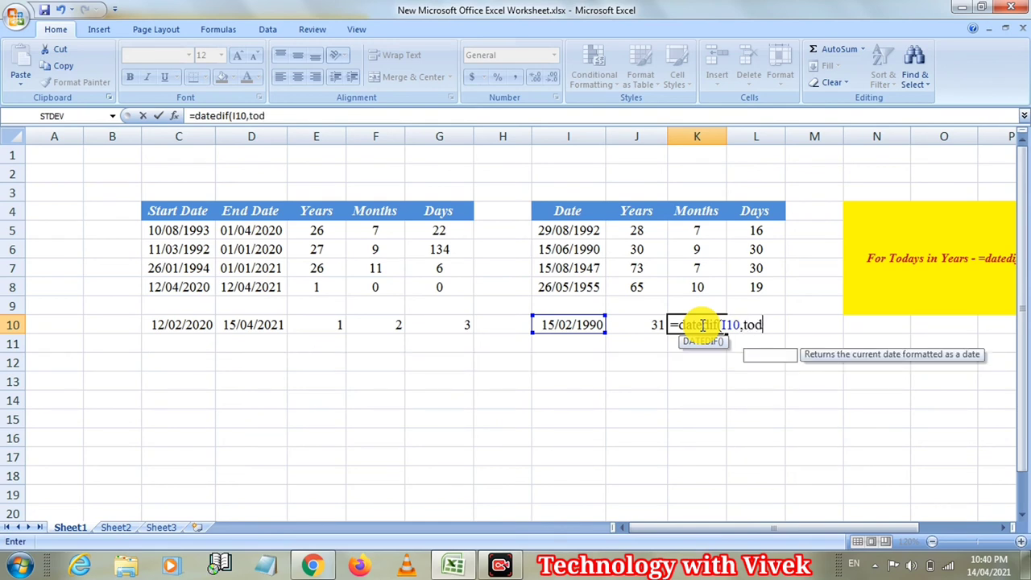
{"action": "type", "text": "ay()"}
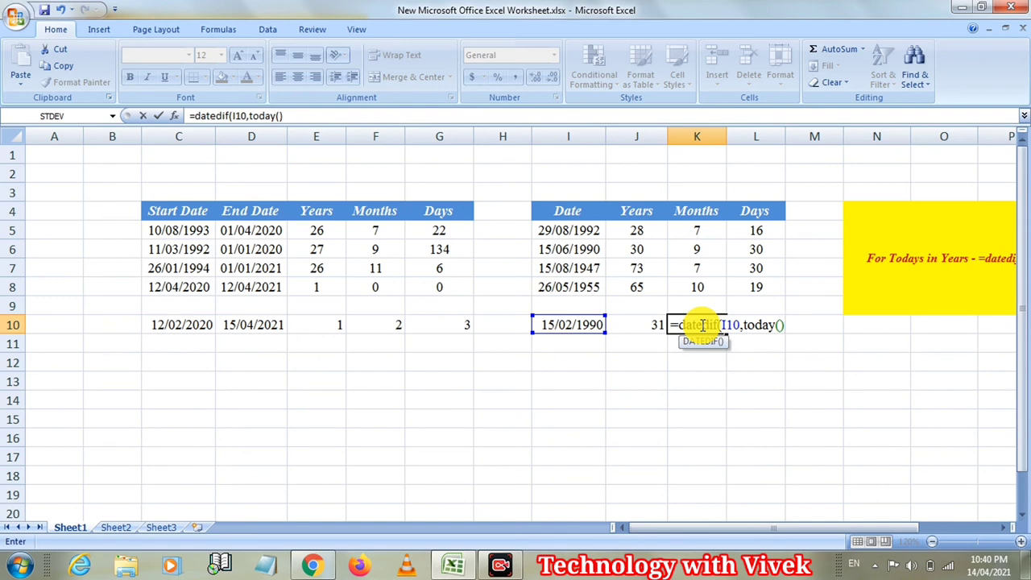
{"action": "type", "text": ","}
{"action": "type", "text": "\""}
{"action": "type", "text": "YM"}
{"action": "type", "text": "\")"}
{"action": "key", "text": "Return"}
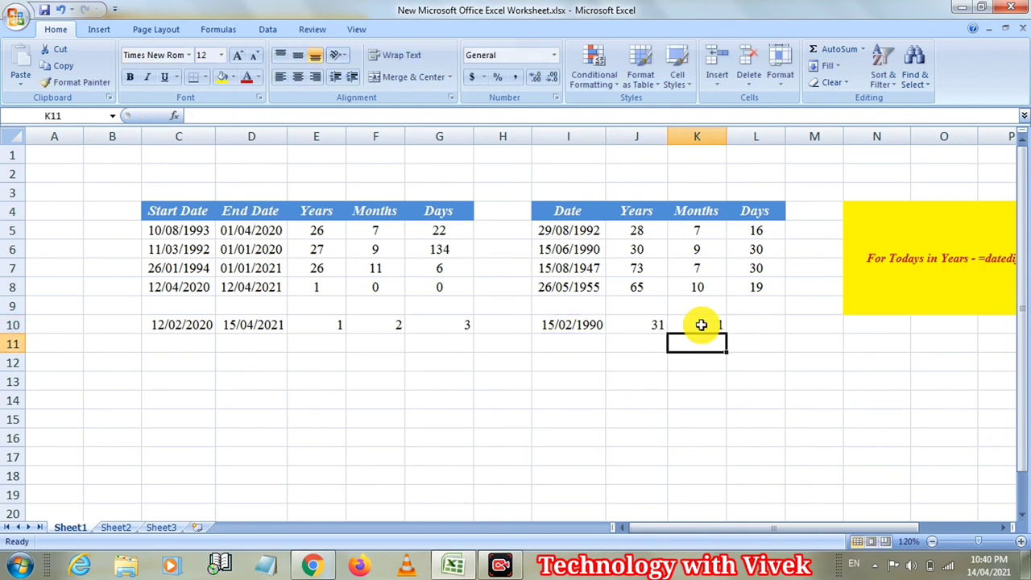
{"action": "left_click", "coordinate": [701, 325]}
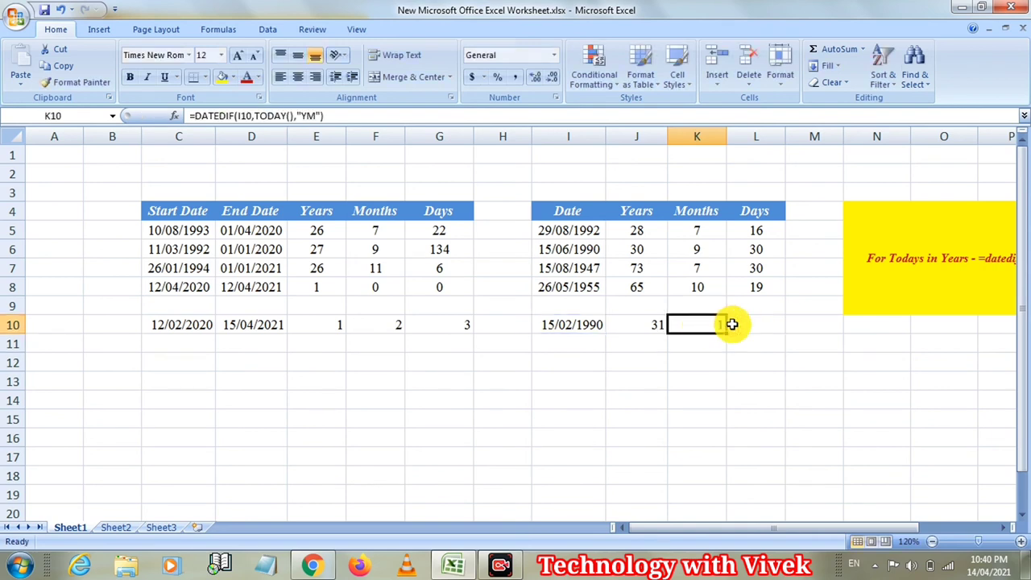
Step: Enter =datedif(I10,today,"MD") in L10 for the remaining days
{"action": "left_click", "coordinate": [733, 325]}
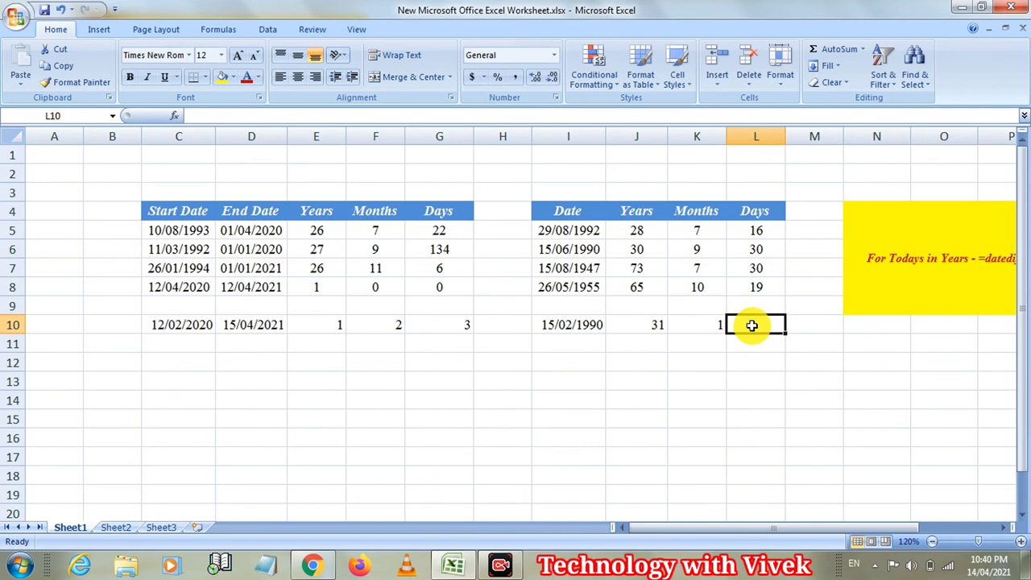
{"action": "type", "text": "=d"}
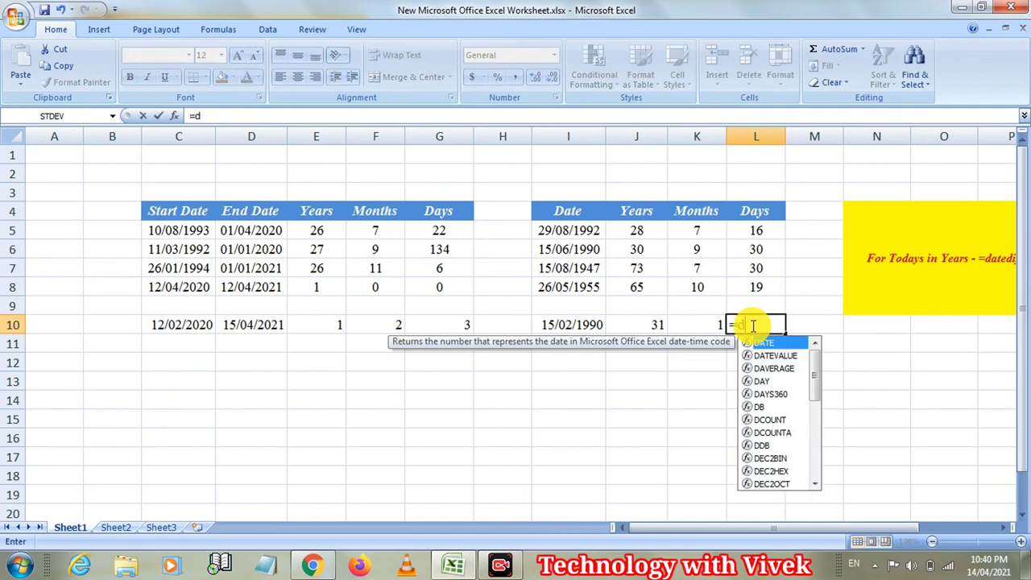
{"action": "type", "text": "ated"}
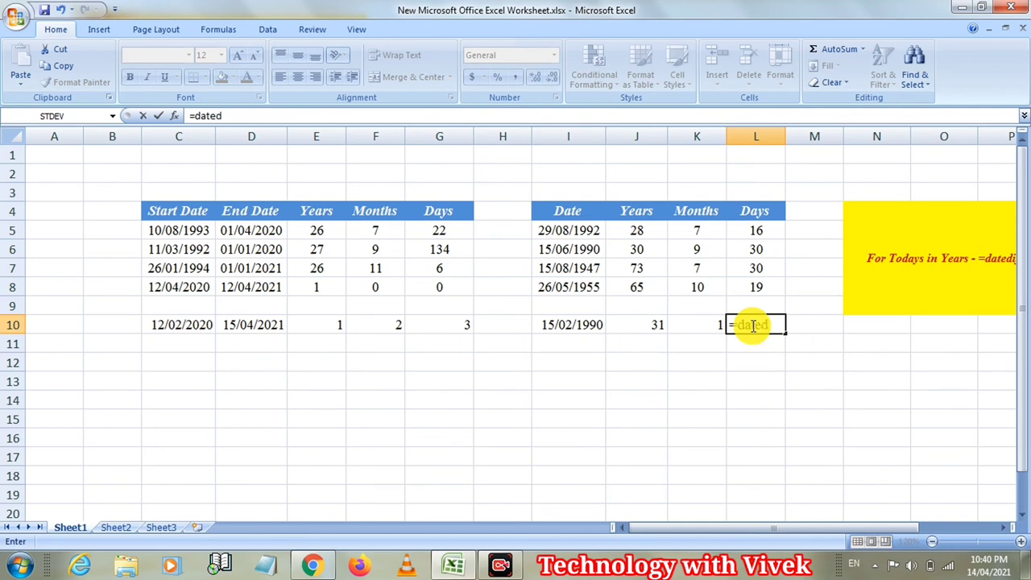
{"action": "type", "text": "if"}
{"action": "type", "text": "("}
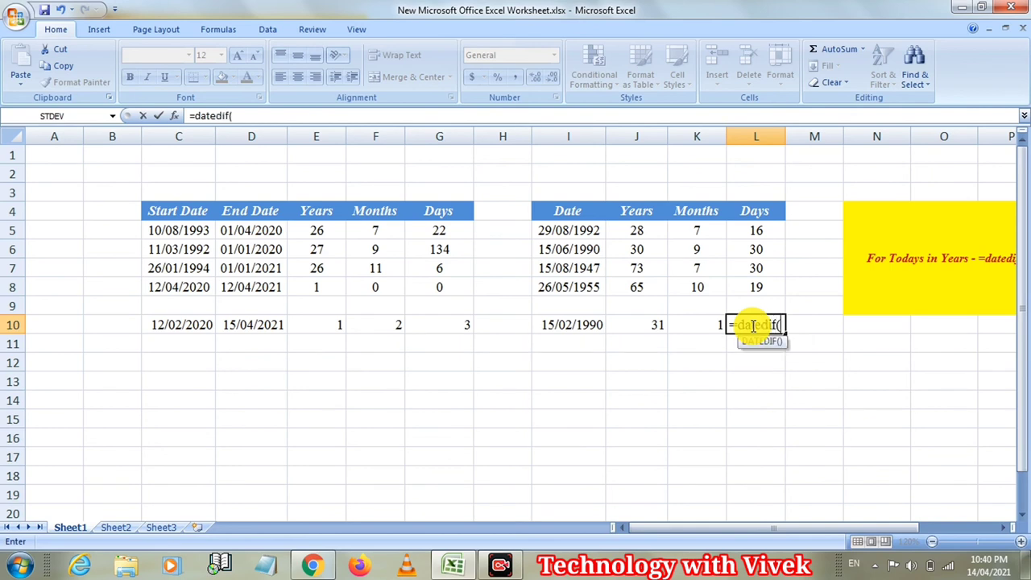
{"action": "type", "text": "I10"}
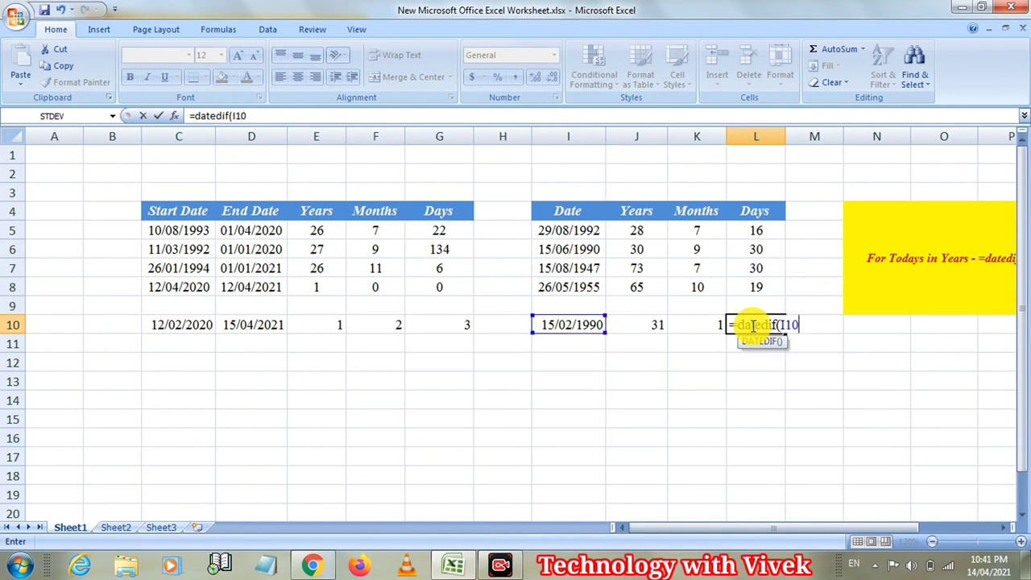
{"action": "type", "text": ",t"}
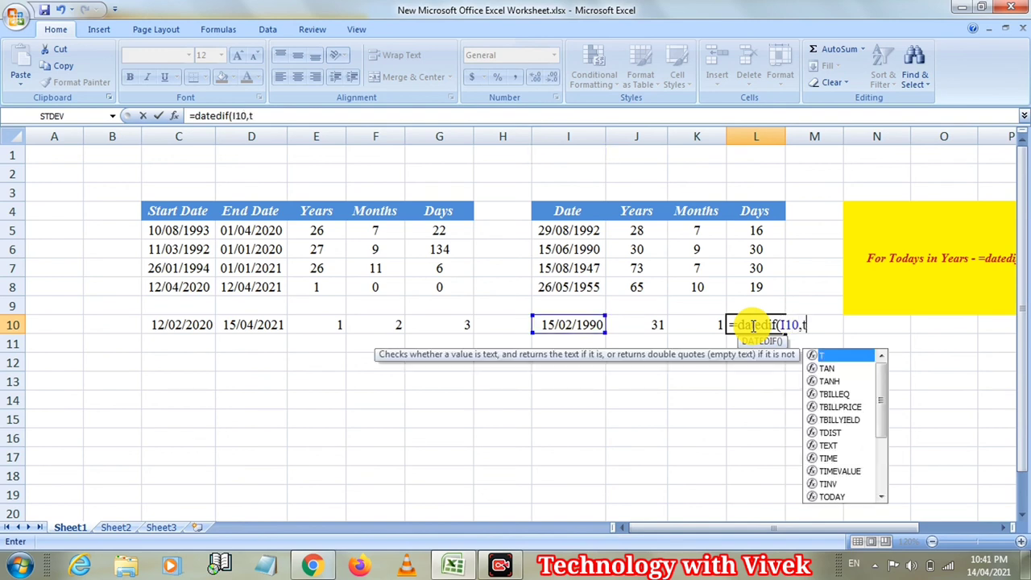
{"action": "type", "text": "oday,"}
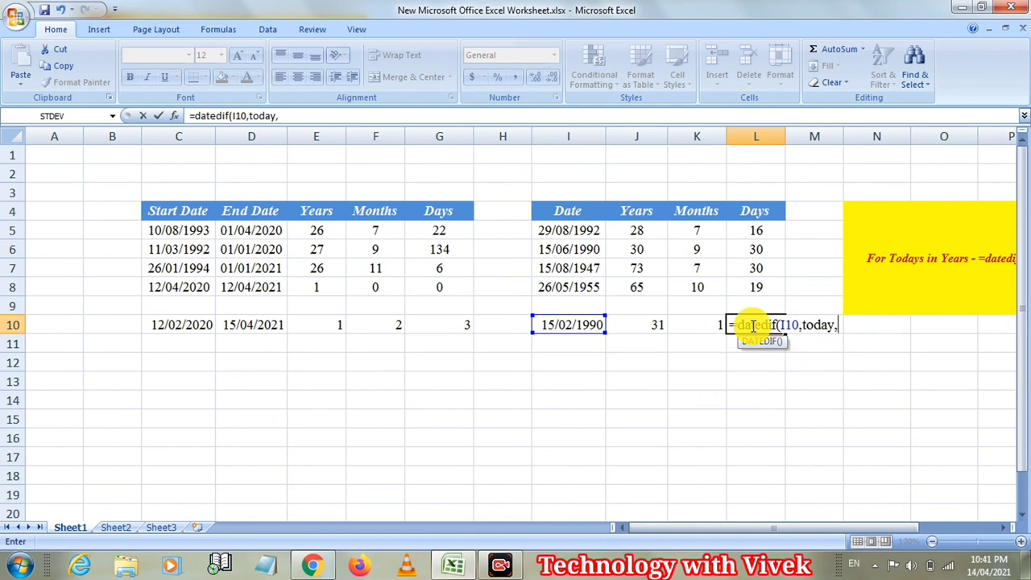
{"action": "type", "text": "\""}
{"action": "type", "text": "MD"}
{"action": "type", "text": "\")"}
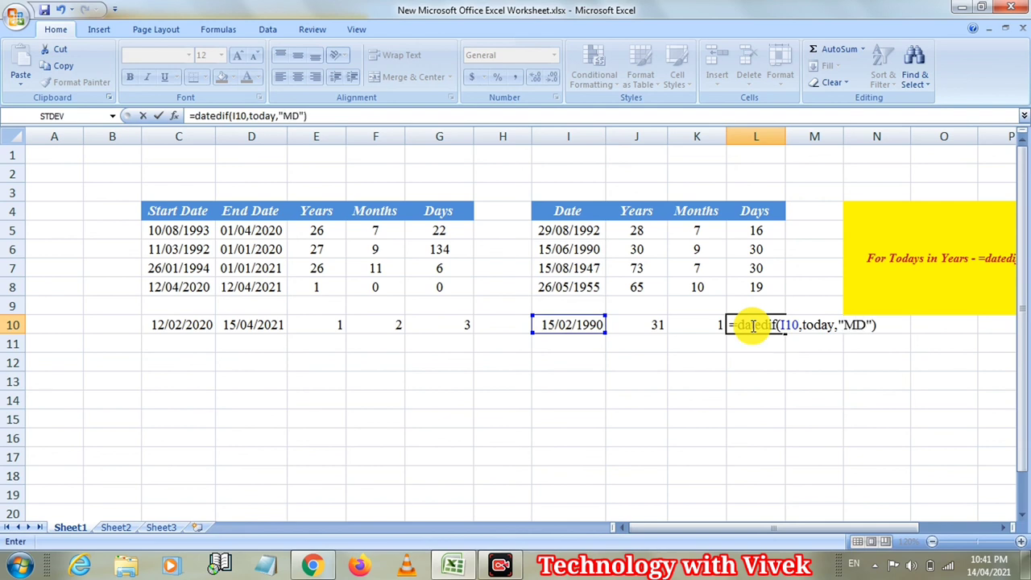
{"action": "key", "text": "Return"}
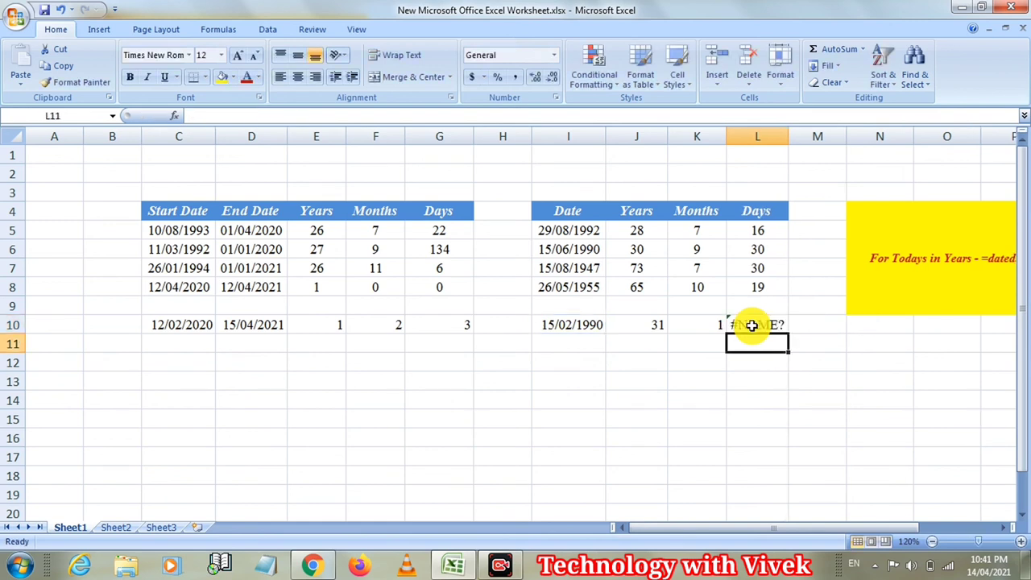
Step: Add the missing () after today in L10's formula so it shows 30 days instead of #NAME?
{"action": "left_click", "coordinate": [750, 324]}
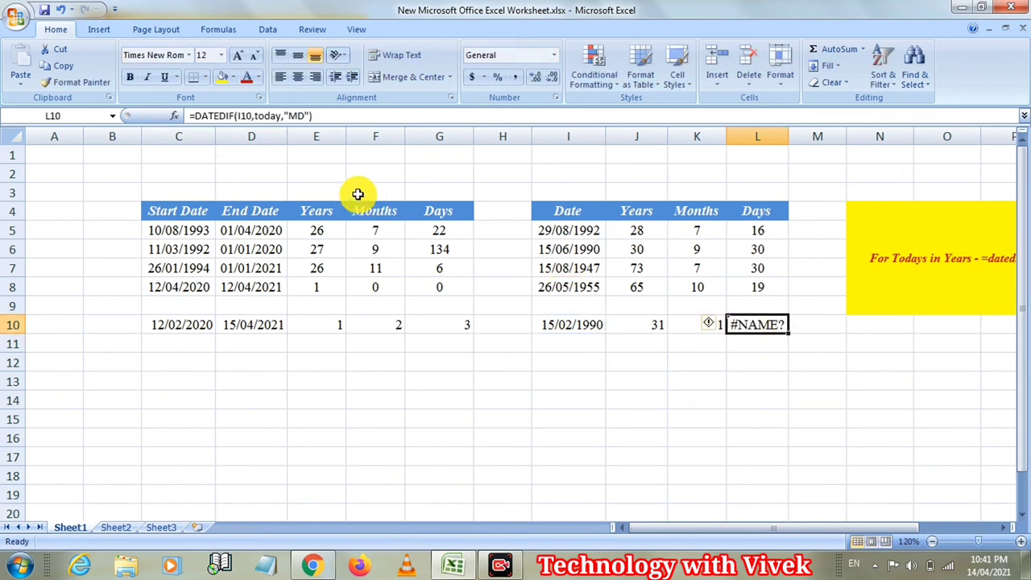
{"action": "left_click", "coordinate": [279, 116]}
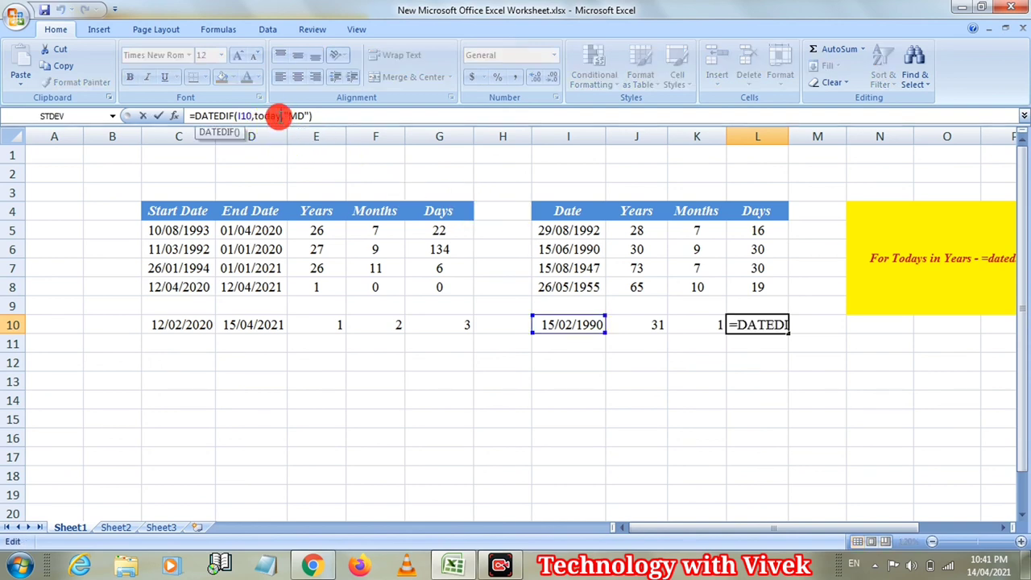
{"action": "type", "text": "()"}
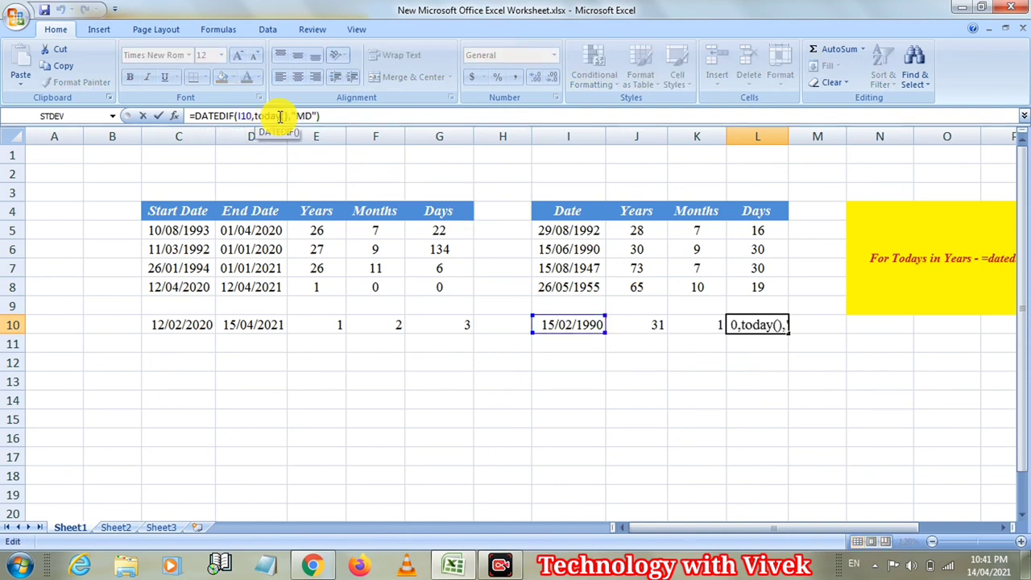
{"action": "key", "text": "Return"}
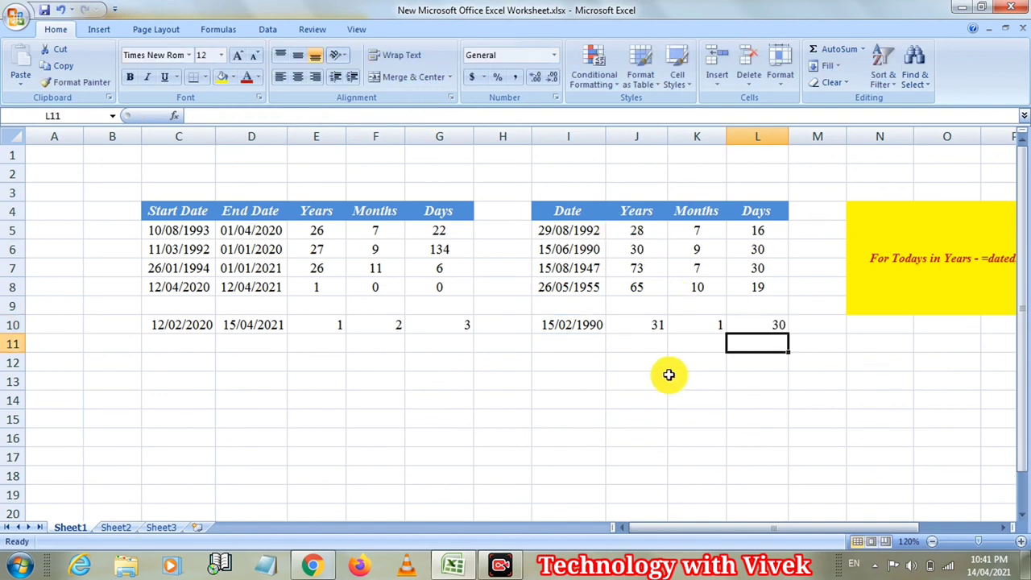
{"action": "left_click", "coordinate": [665, 369]}
{"action": "left_click", "coordinate": [746, 324]}
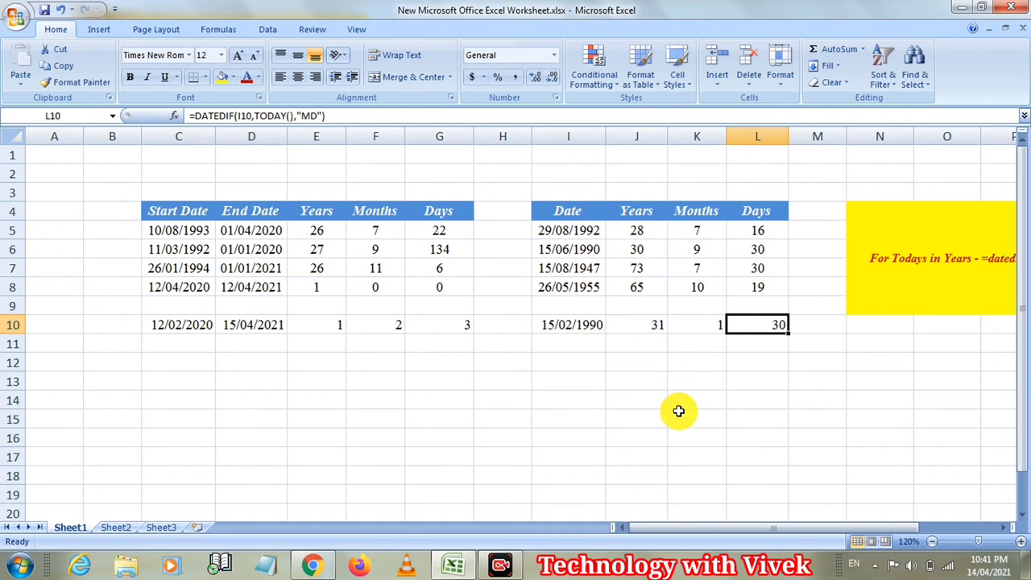
{"action": "left_click", "coordinate": [890, 283]}
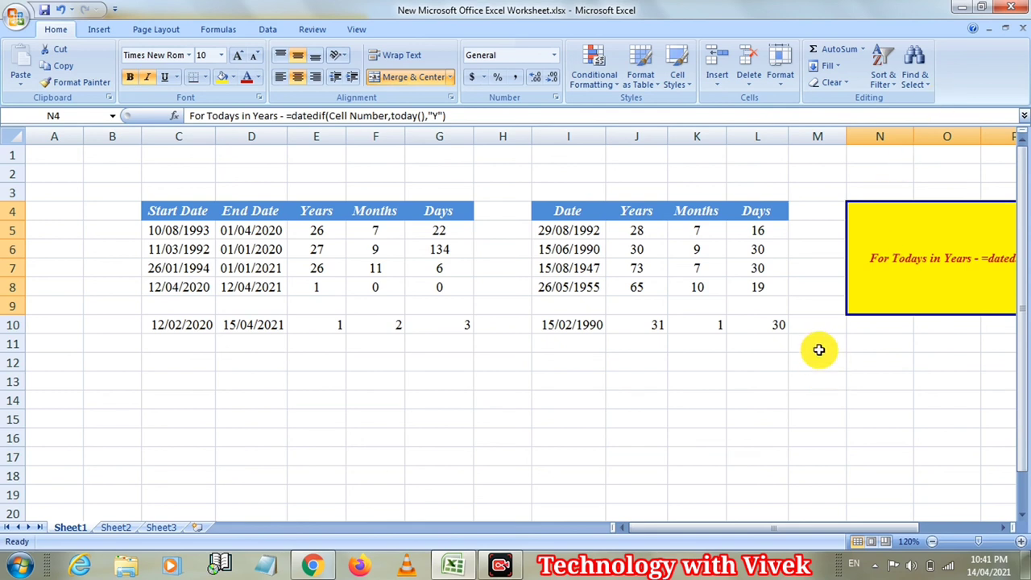
{"action": "left_click", "coordinate": [819, 344]}
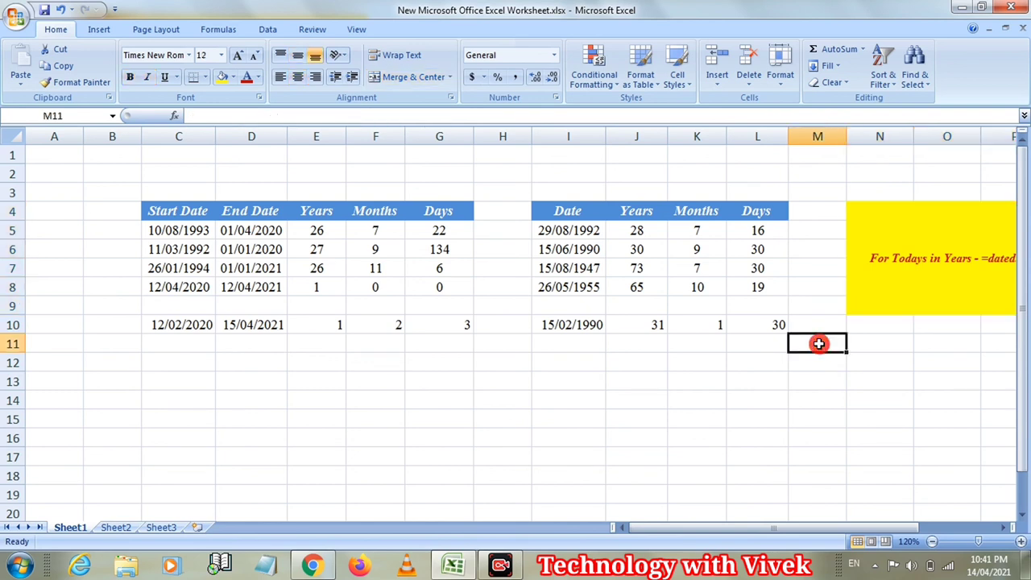